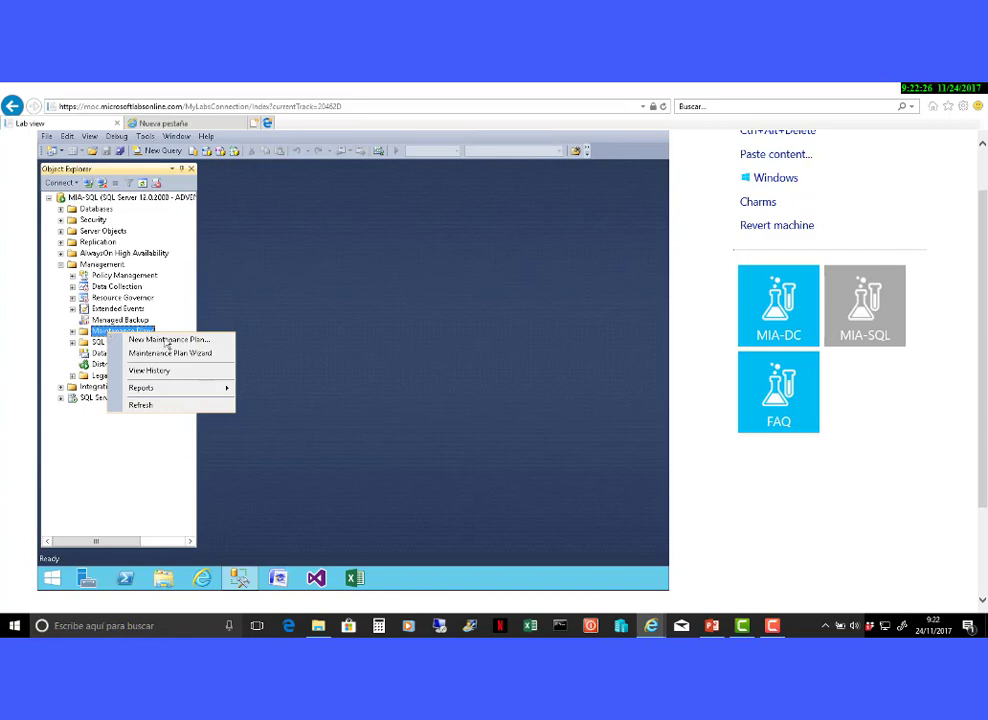
{"action": "key", "text": "ctrl+1"}
{"action": "left_click", "coordinate": [167, 342]}
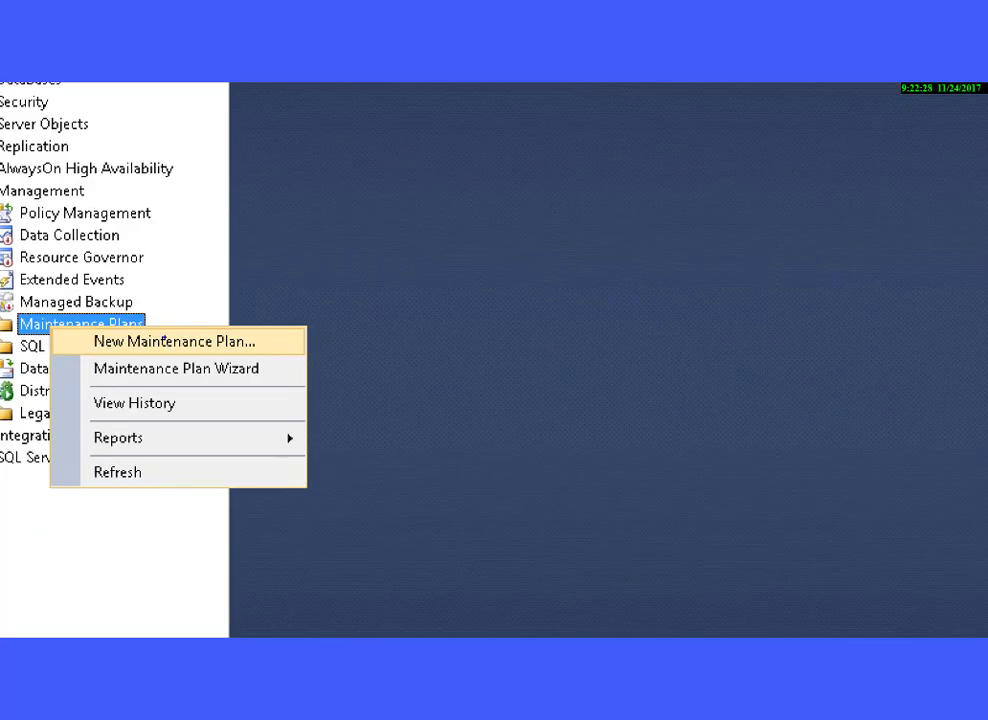
{"action": "left_click_drag", "start_coordinate": [271, 334], "coordinate": [344, 303]}
{"action": "left_click_drag", "start_coordinate": [412, 450], "coordinate": [291, 370]}
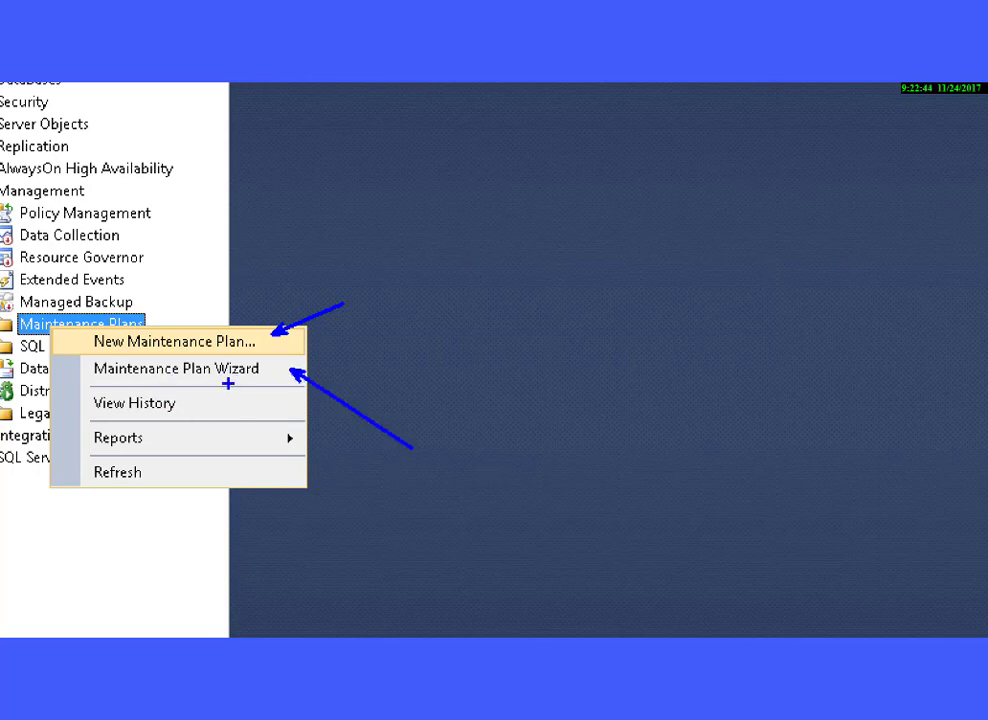
{"action": "key", "text": "Escape"}
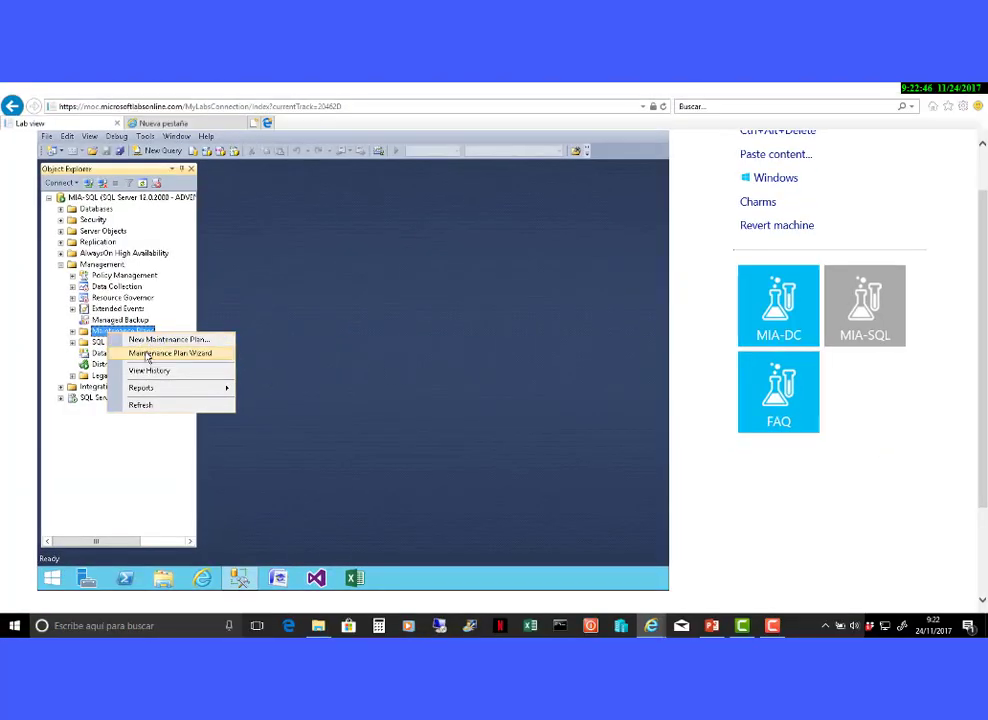
Step: Start the Maintenance Plan Wizard and give the whole plan a recurring weekly schedule on Sunday at 12:00:00 AM
{"action": "left_click", "coordinate": [147, 354]}
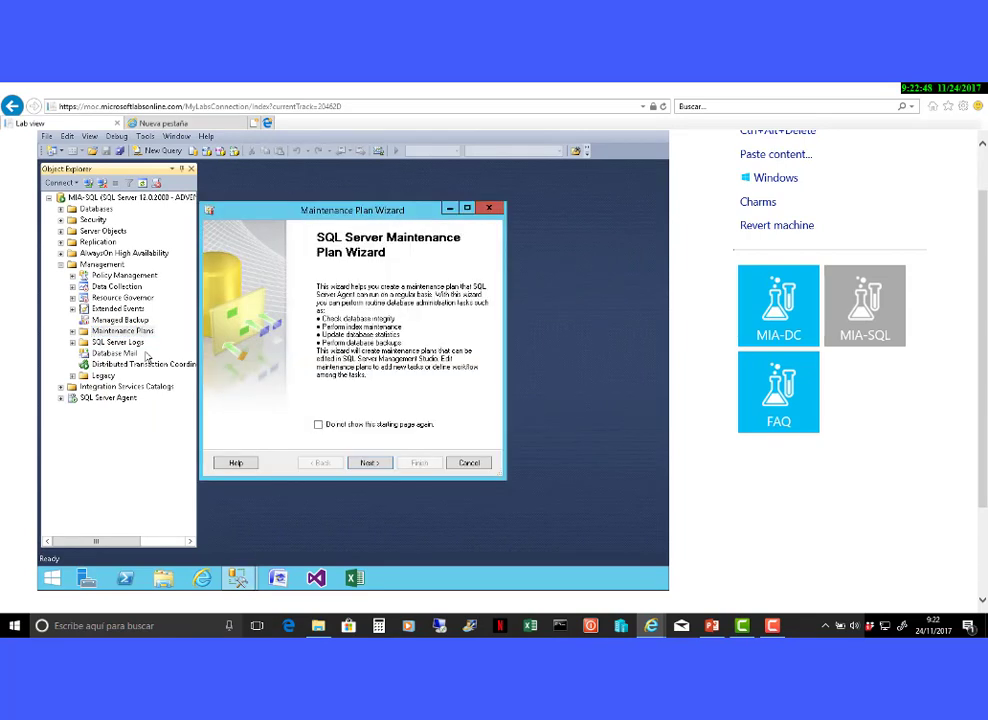
{"action": "left_click", "coordinate": [369, 463]}
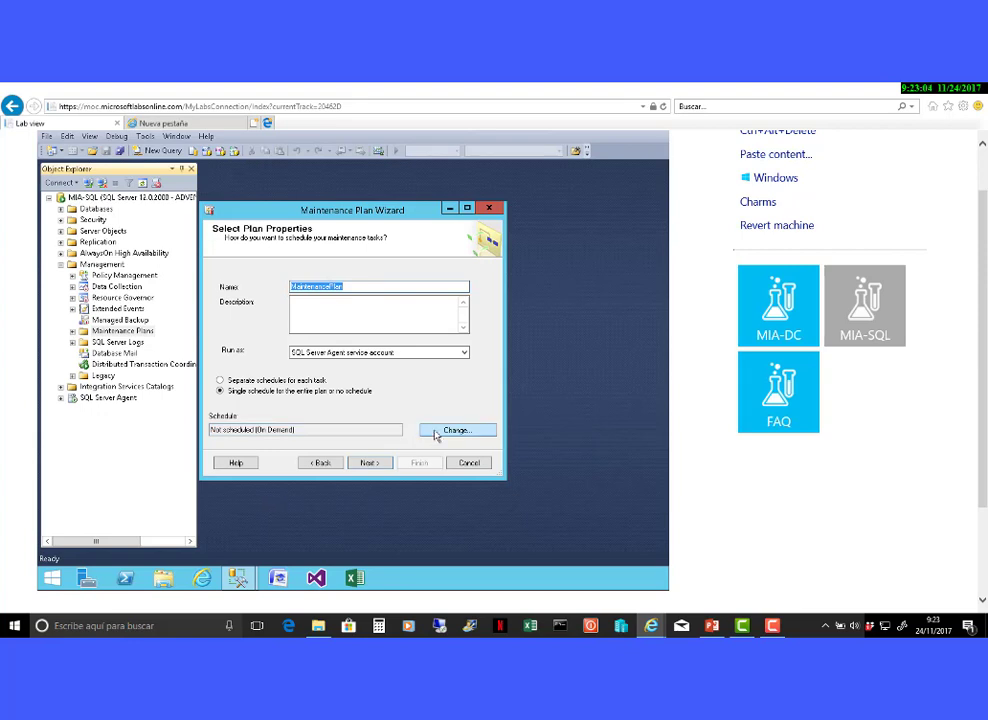
{"action": "left_click", "coordinate": [435, 434]}
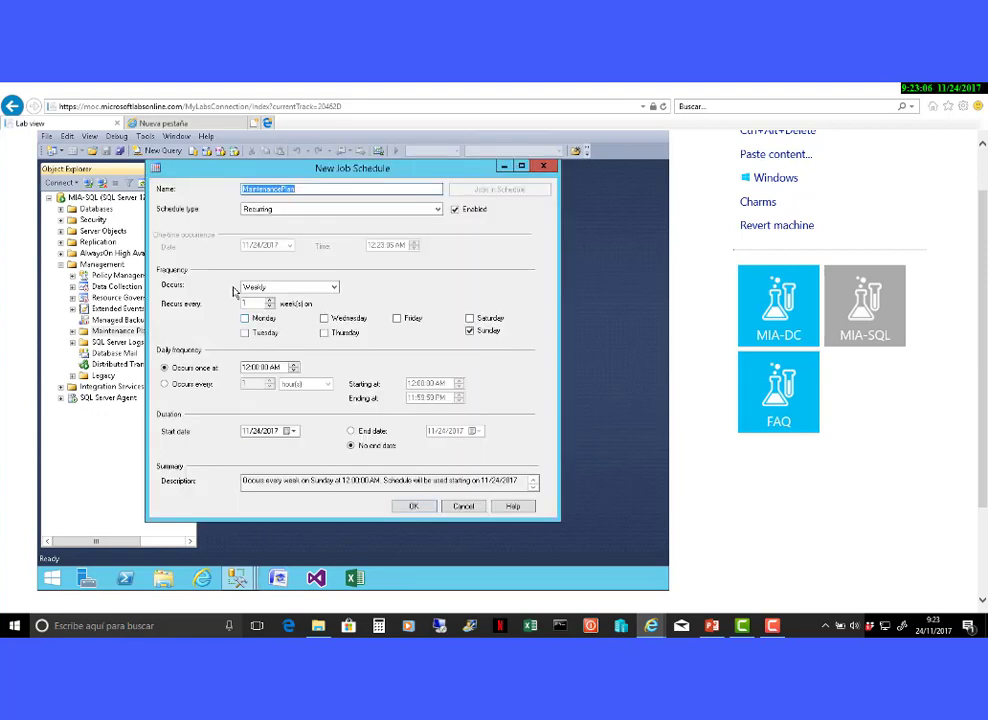
{"action": "left_click", "coordinate": [412, 506]}
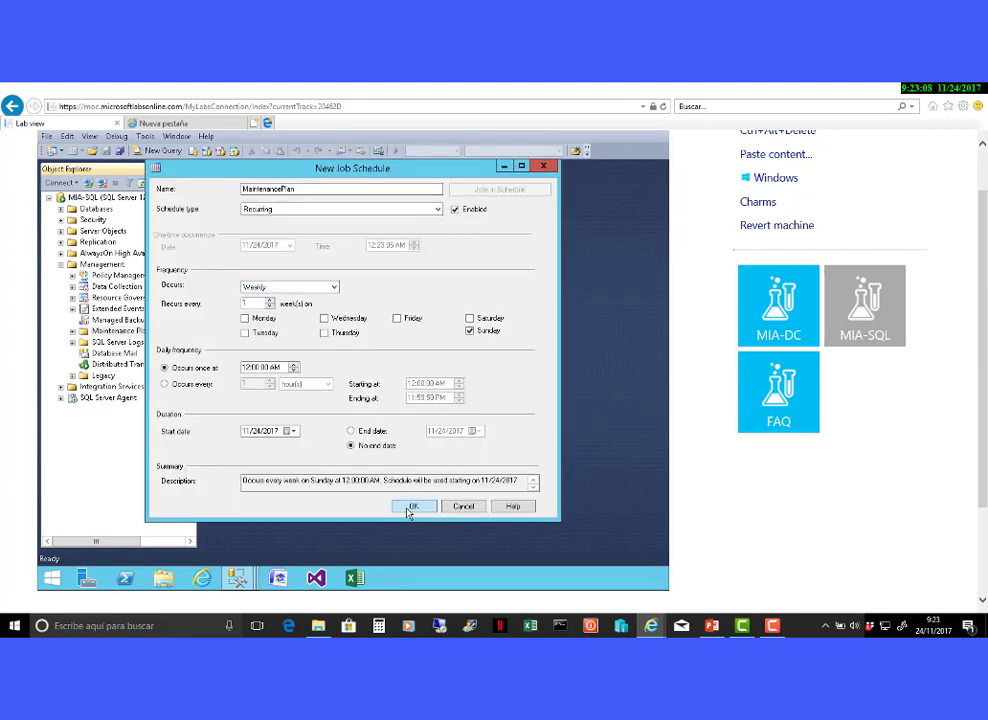
{"action": "left_click", "coordinate": [378, 466]}
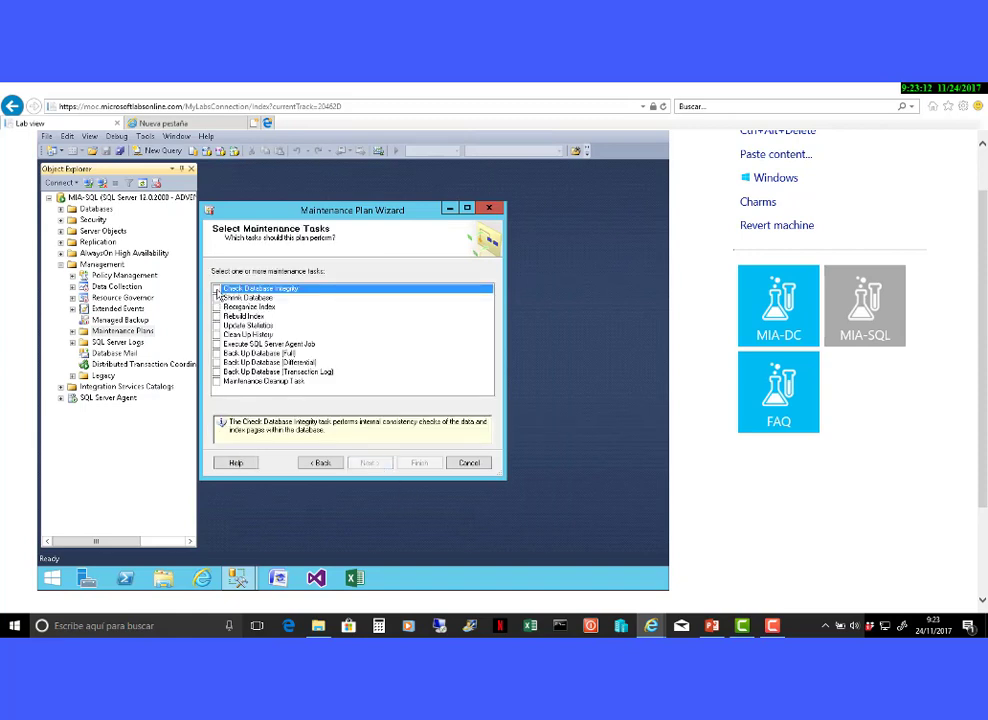
Step: Include the Check Database Integrity and Shrink Database tasks in the plan and accept their order, integrity check first
{"action": "left_click", "coordinate": [216, 290]}
{"action": "left_click", "coordinate": [216, 298]}
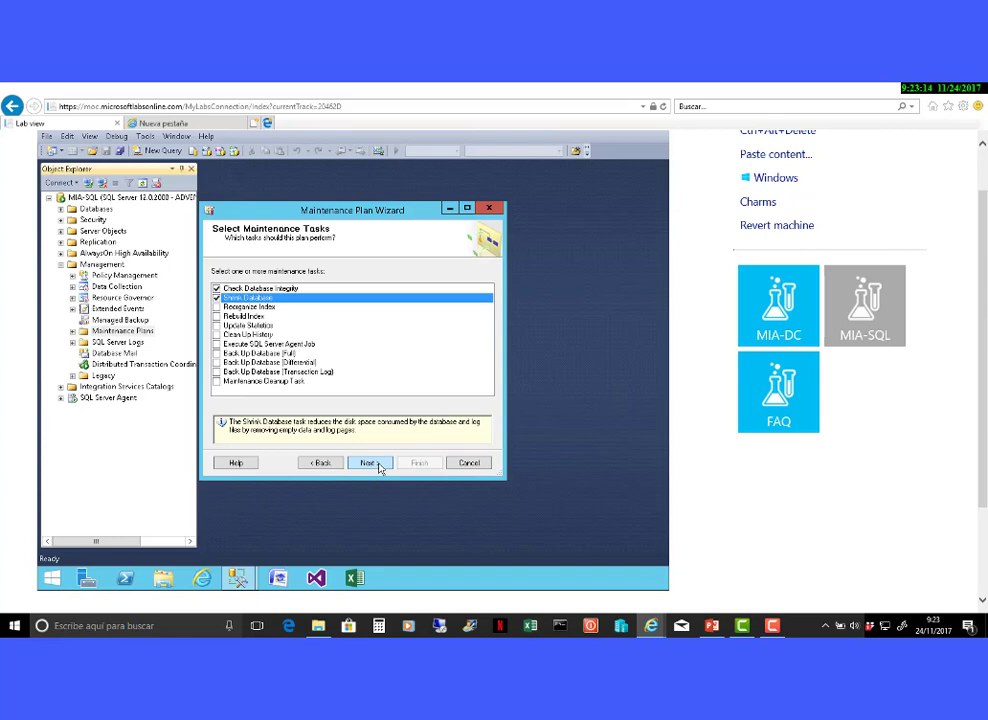
{"action": "left_click", "coordinate": [368, 463]}
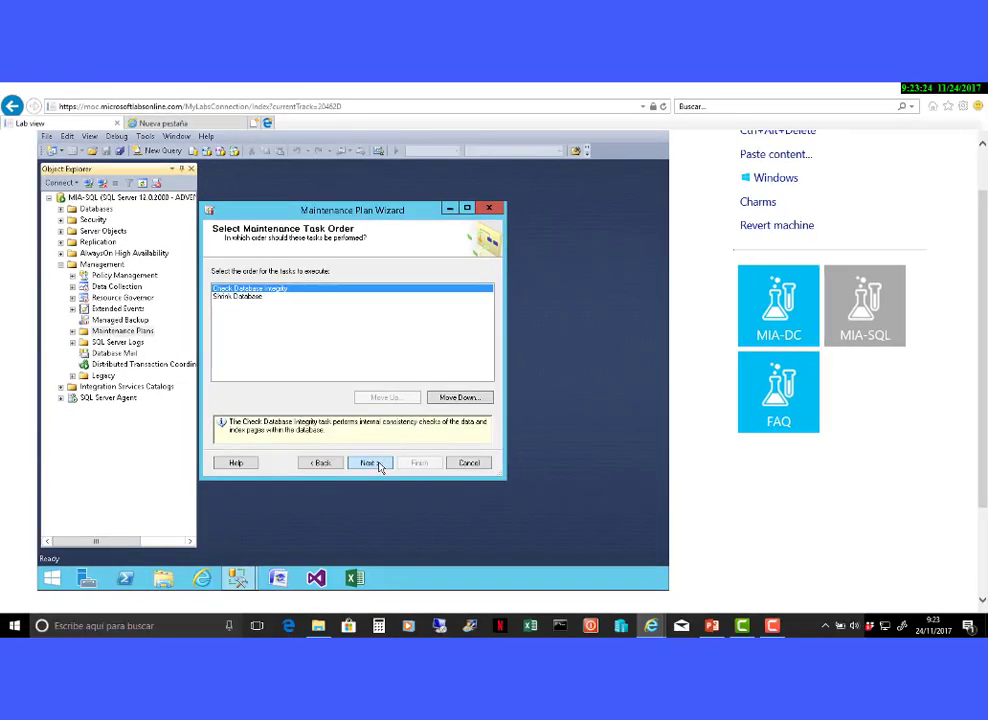
{"action": "left_click", "coordinate": [378, 466]}
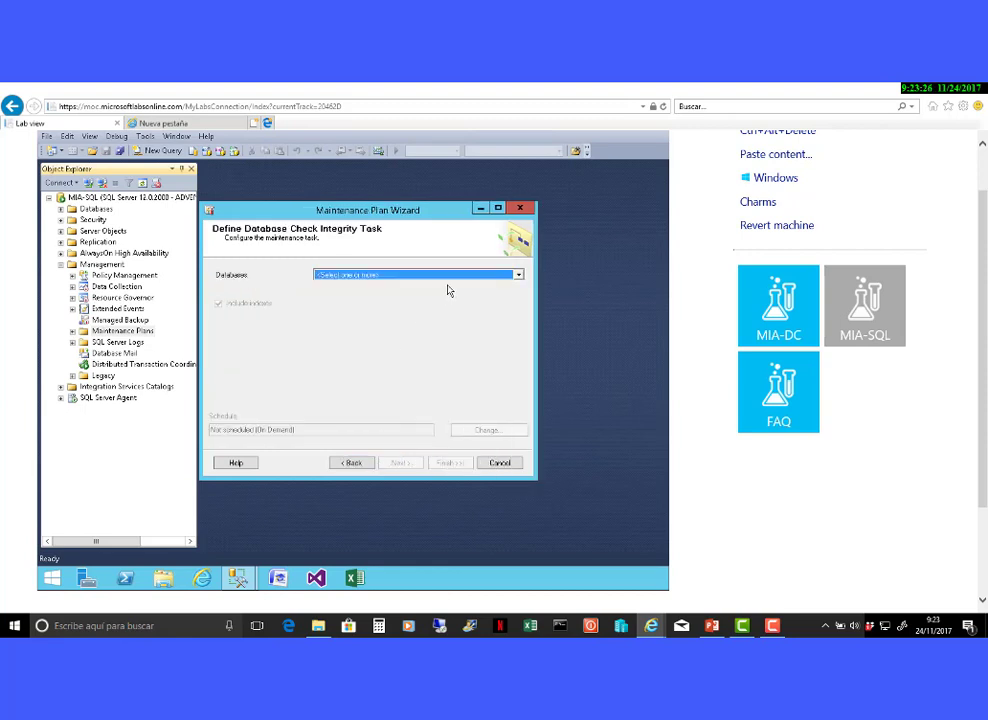
Step: Set the integrity check task to run on the DQS_MAIN database with indexes included
{"action": "left_click", "coordinate": [519, 277]}
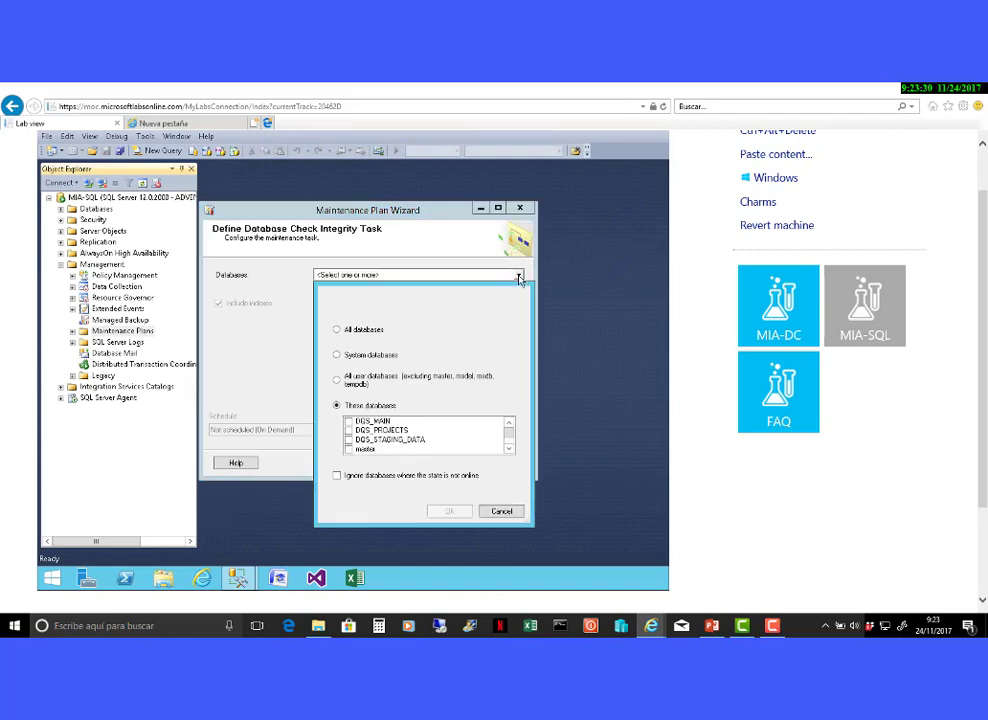
{"action": "left_click", "coordinate": [349, 421]}
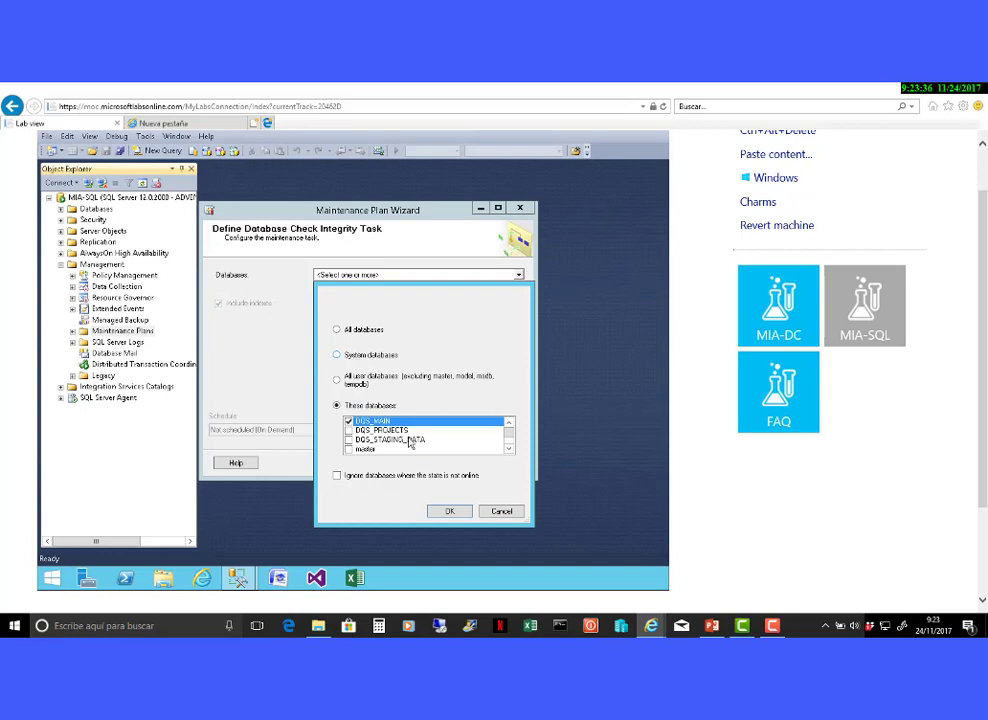
{"action": "left_click", "coordinate": [450, 512]}
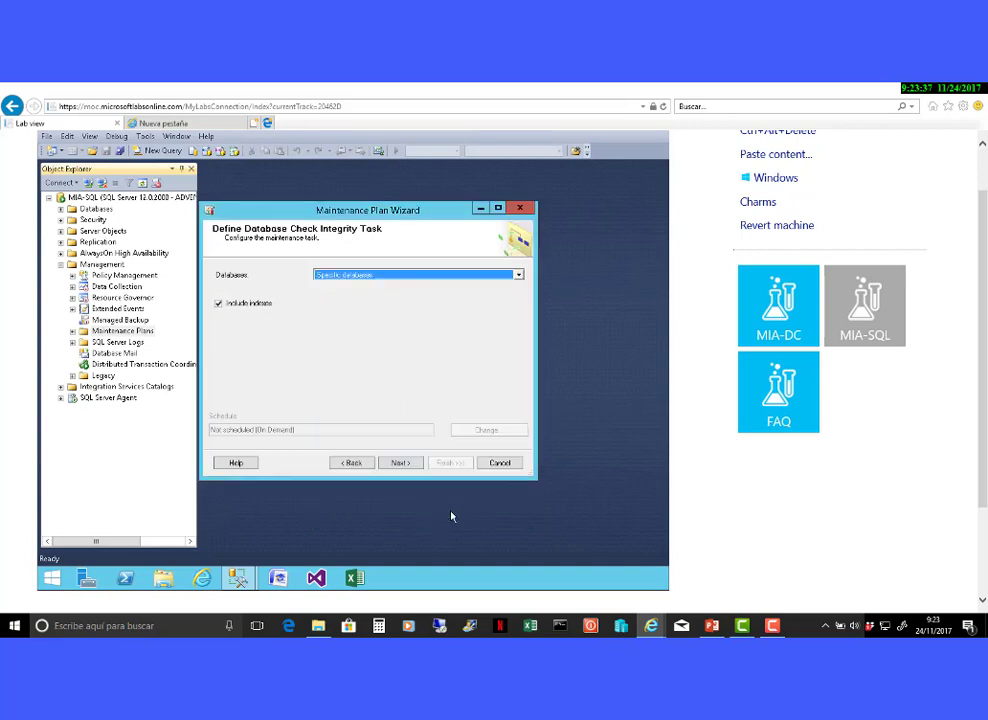
{"action": "left_click", "coordinate": [408, 463]}
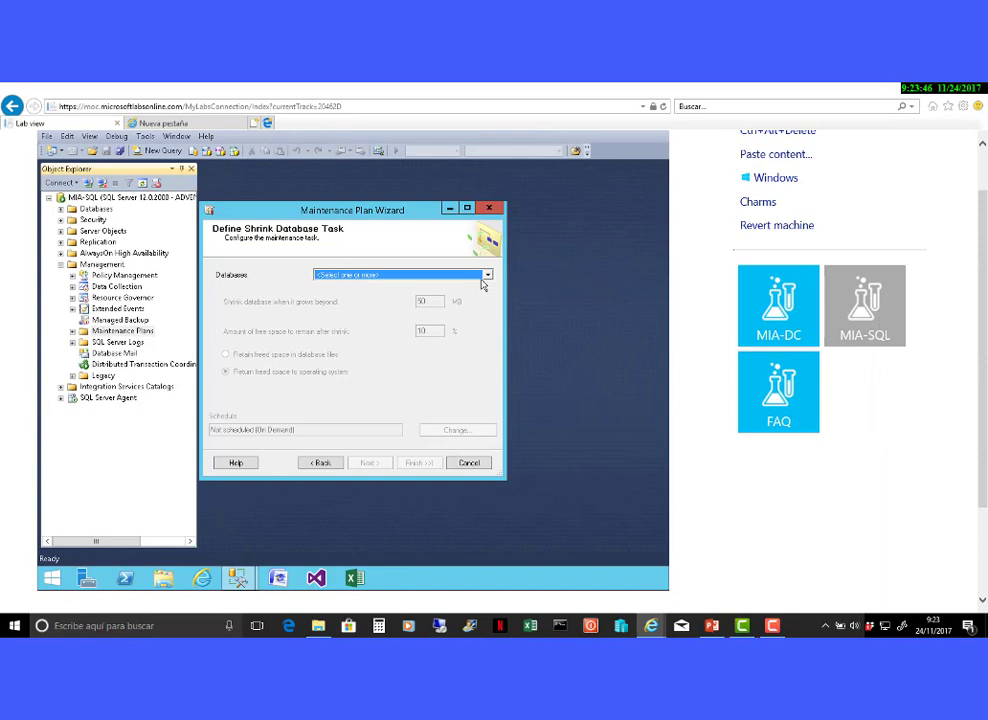
Step: Set the shrink task to run on the DQS_MAIN database, keeping its default shrink settings
{"action": "left_click", "coordinate": [486, 276]}
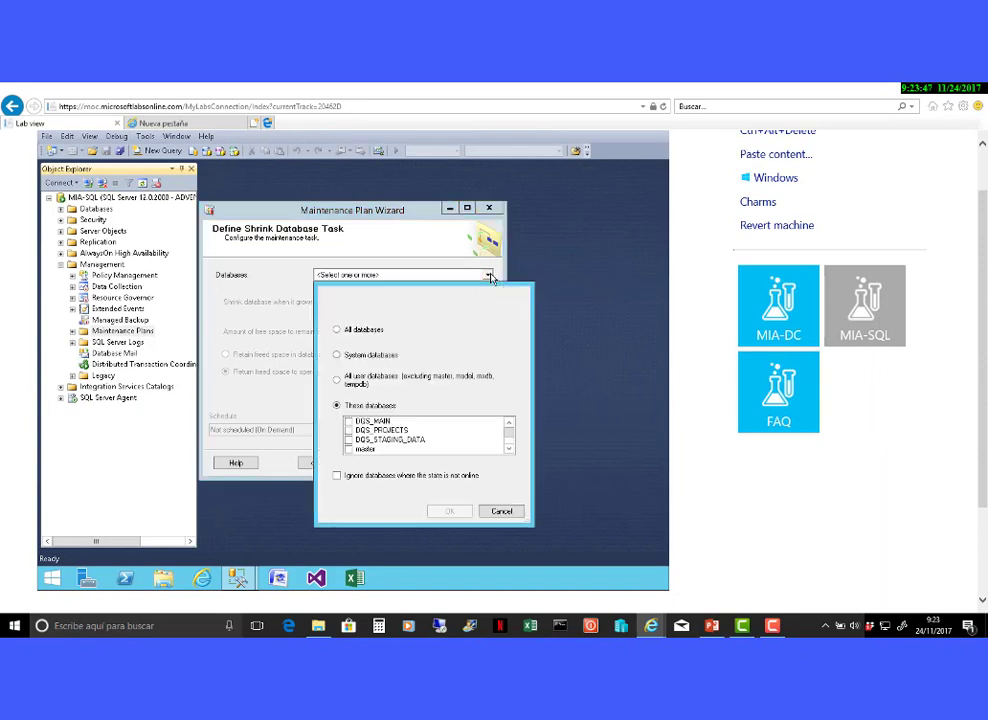
{"action": "left_click", "coordinate": [349, 422]}
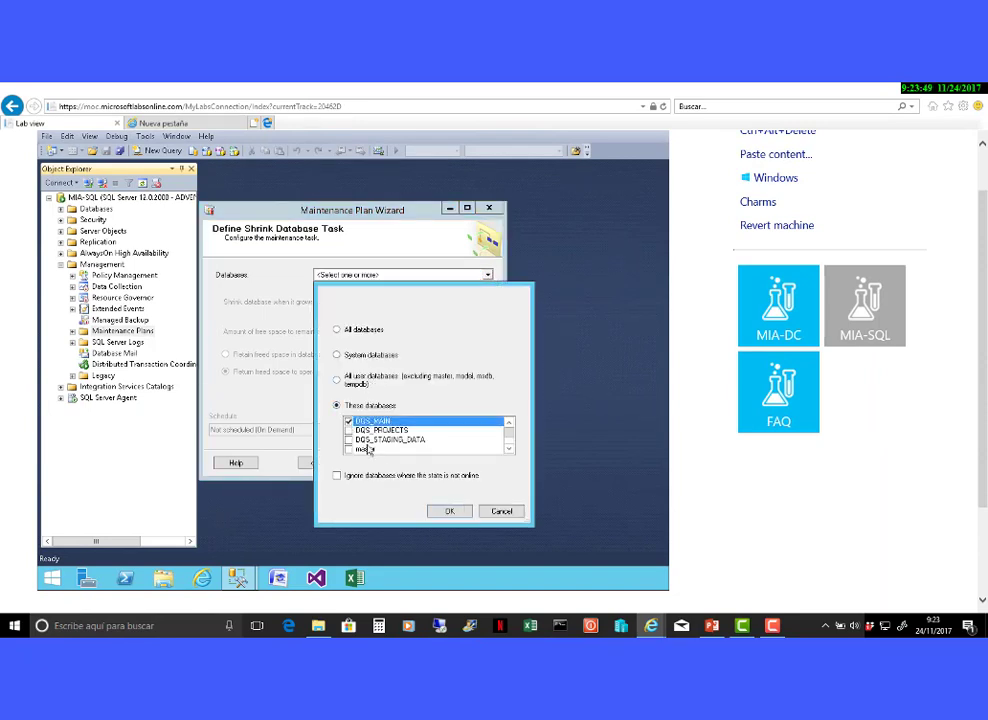
{"action": "left_click", "coordinate": [452, 512]}
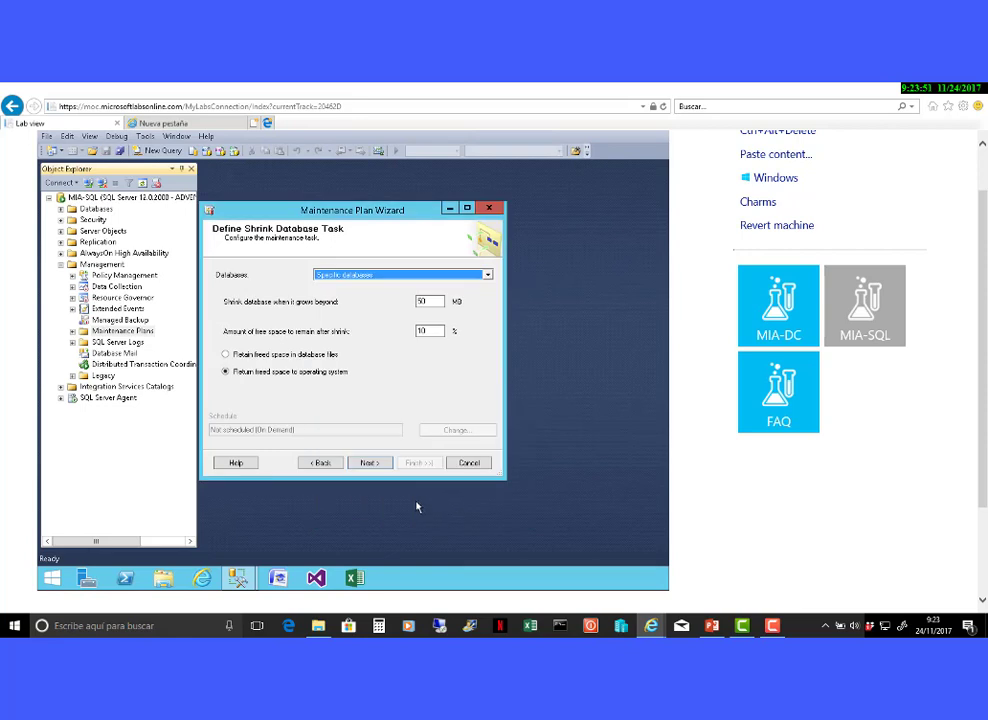
{"action": "left_click", "coordinate": [369, 463]}
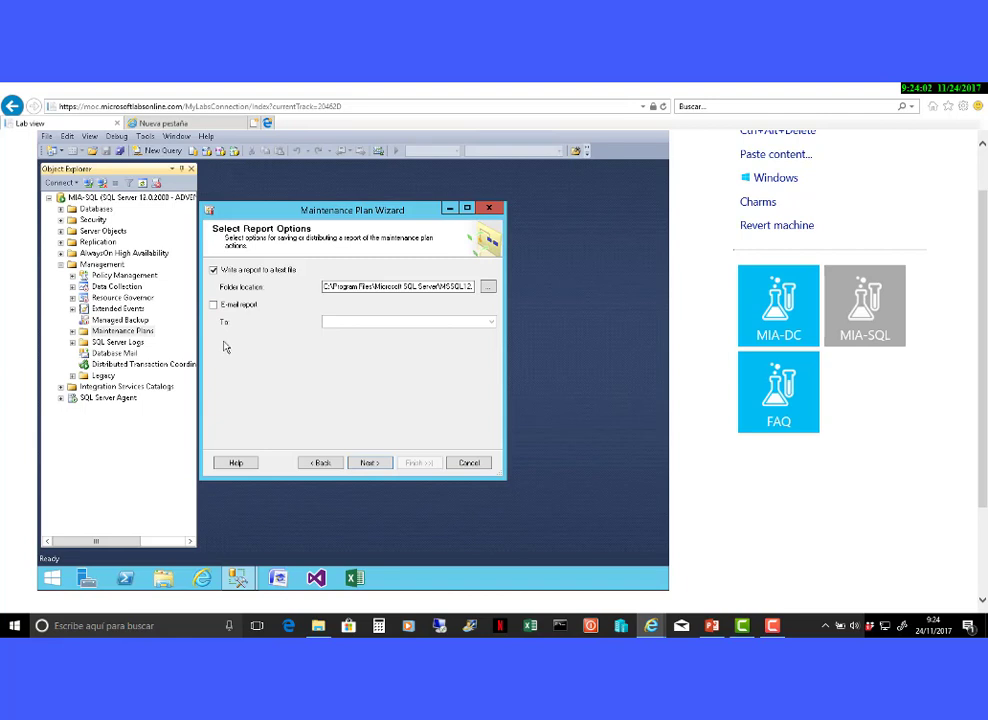
Step: Keep the text file report, finish and close the wizard, and expand the Maintenance Plans folder
{"action": "left_click", "coordinate": [369, 463]}
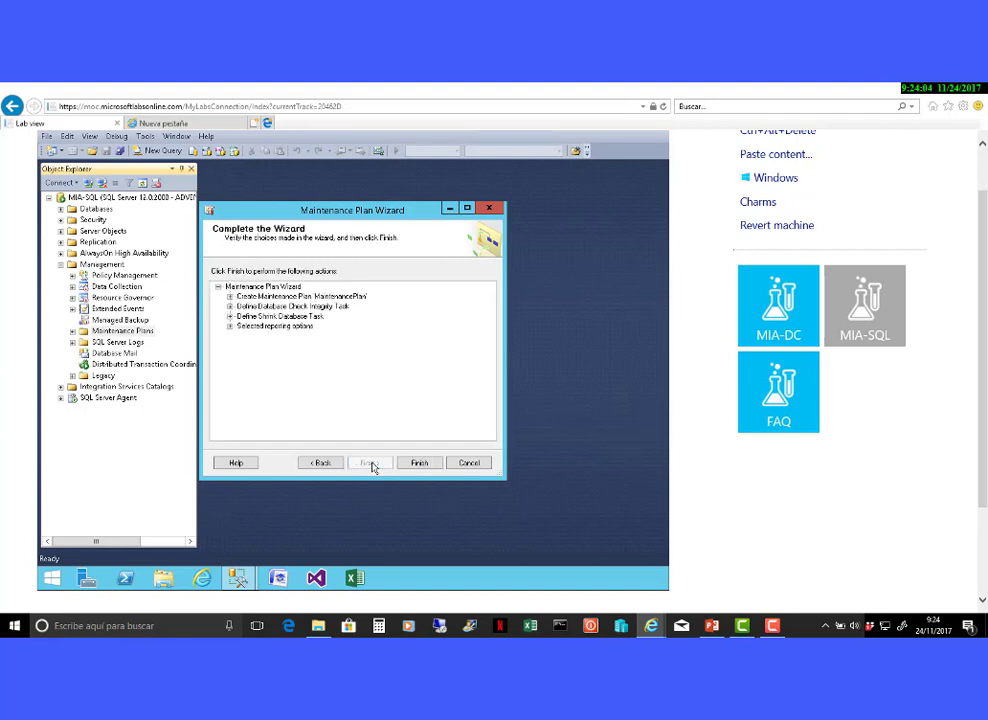
{"action": "left_click", "coordinate": [419, 464]}
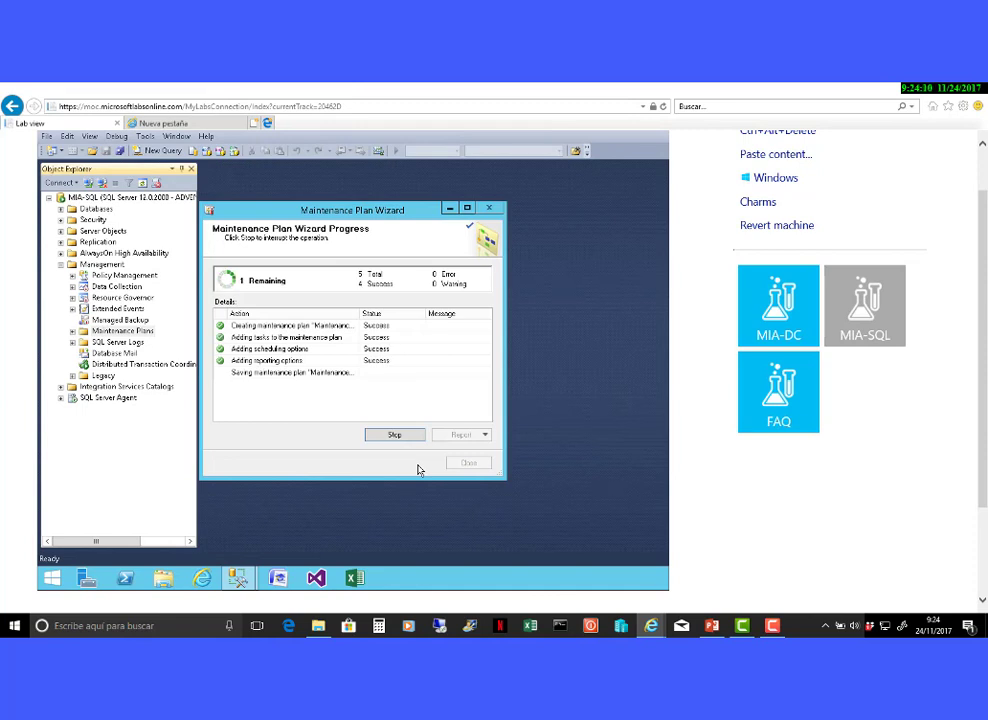
{"action": "left_click", "coordinate": [467, 462]}
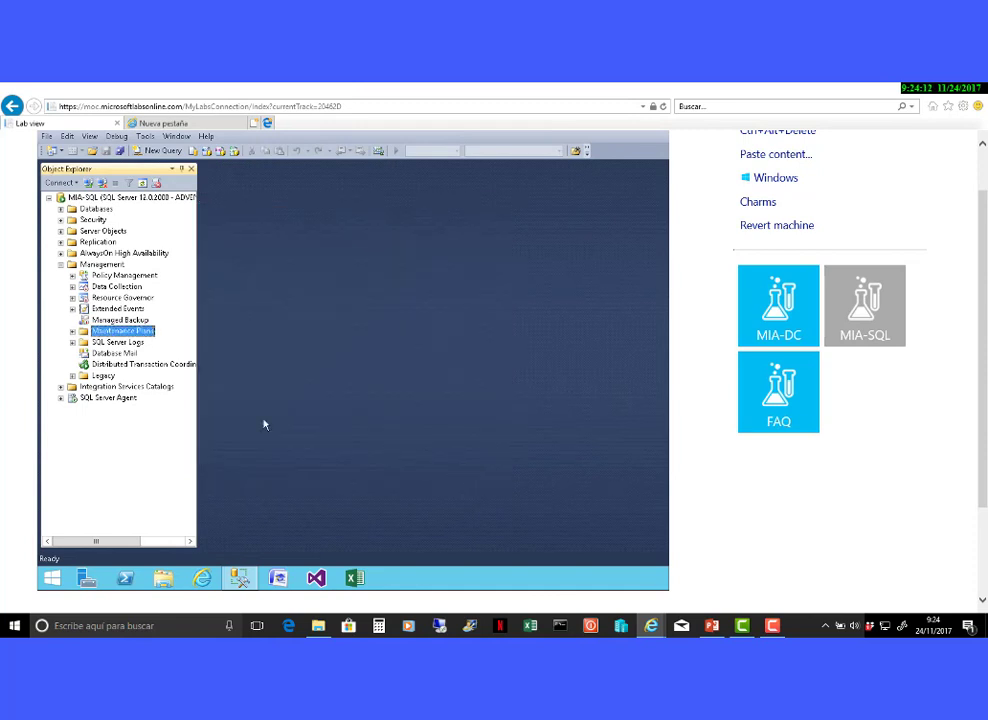
{"action": "left_click", "coordinate": [73, 332]}
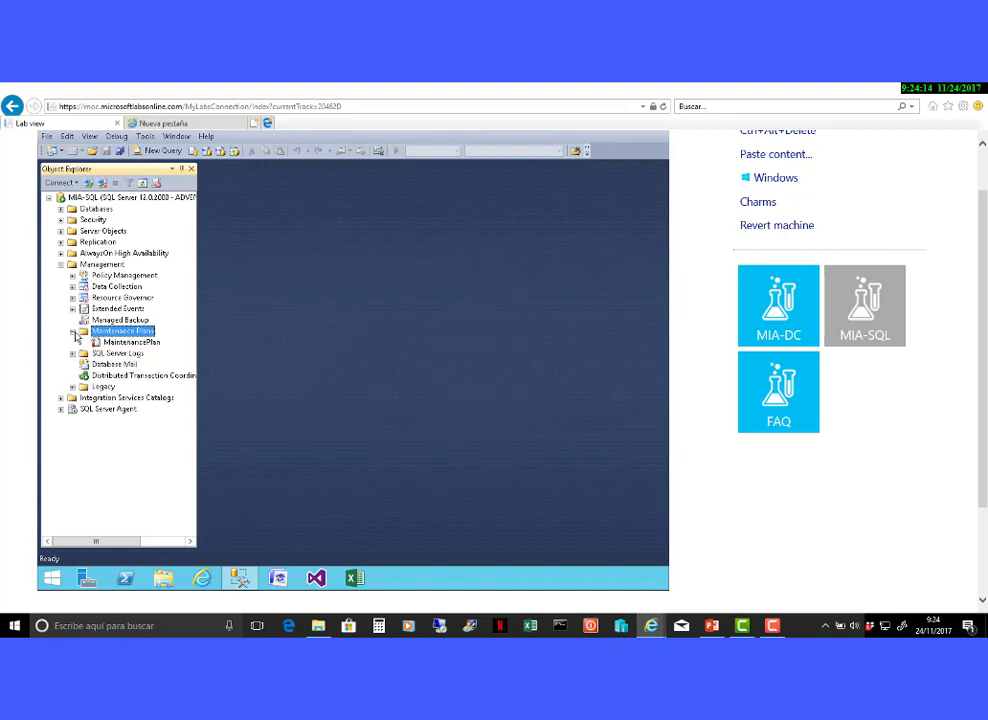
Step: Create a new maintenance plan in the designer under the name MaintenancePlan1
{"action": "right_click", "coordinate": [101, 334]}
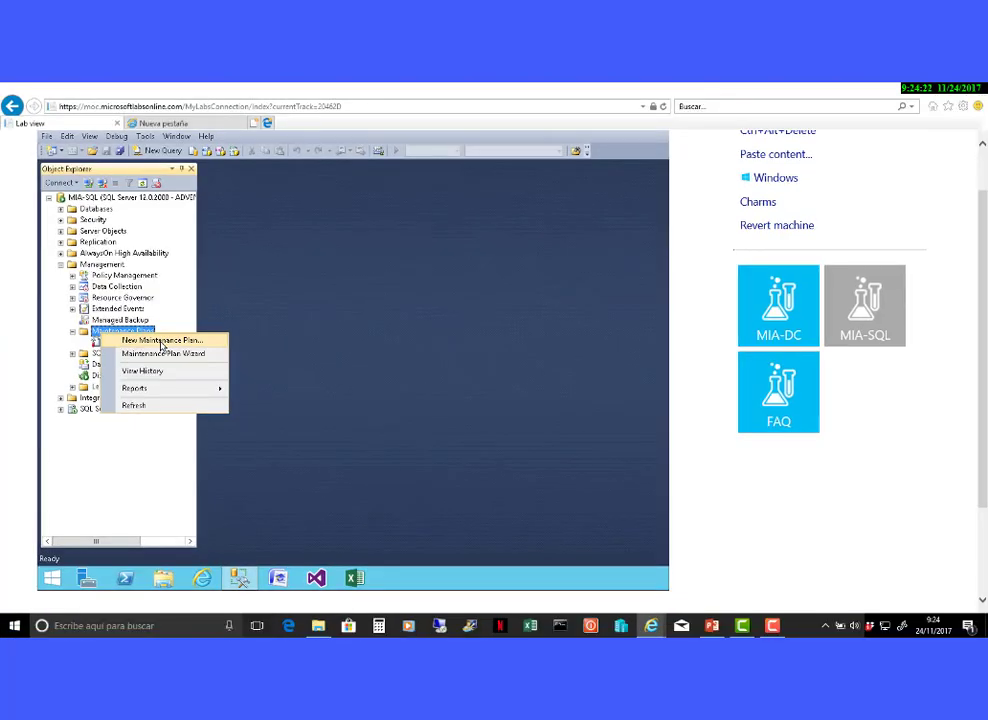
{"action": "left_click", "coordinate": [161, 341]}
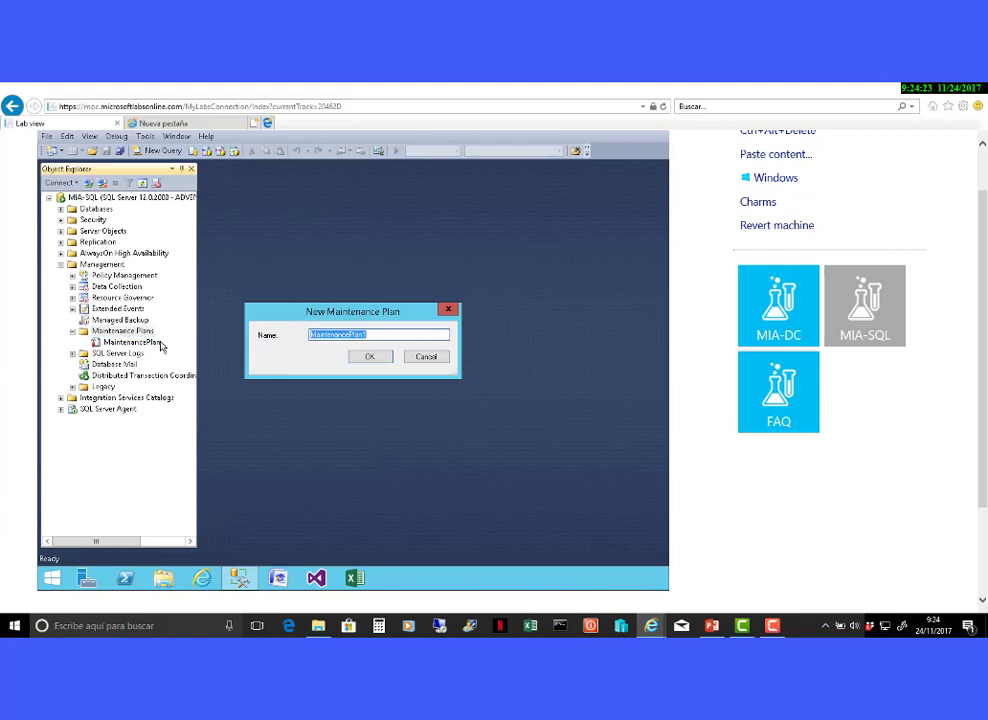
{"action": "left_click", "coordinate": [370, 358]}
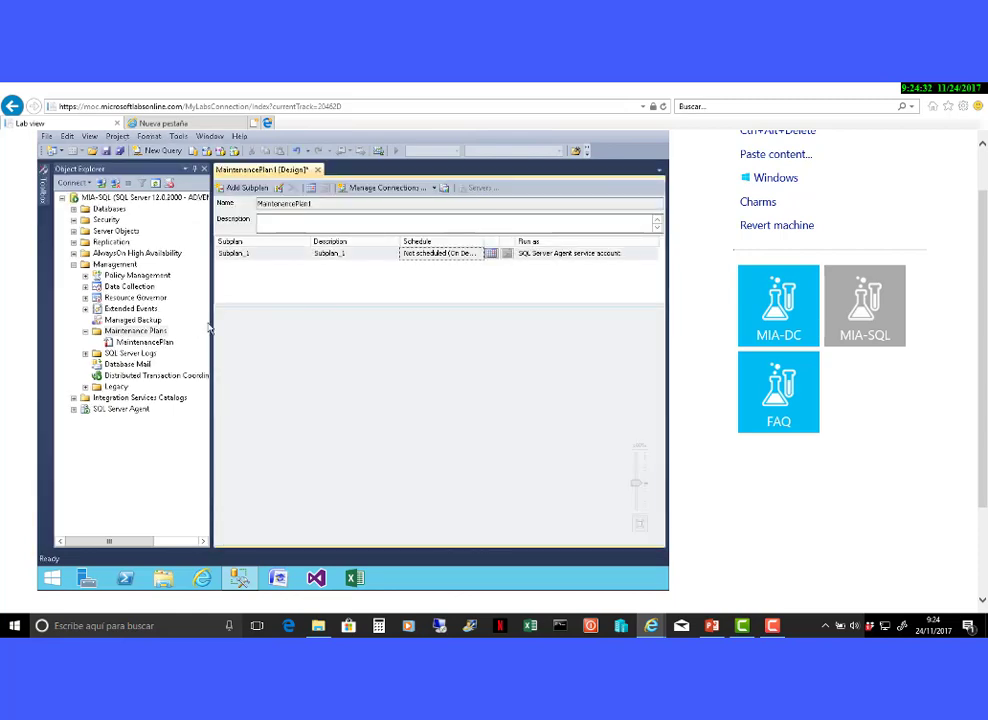
Step: Pin the Toolbox open and add a Check Database Integrity Task to the design area of MaintenancePlan1
{"action": "left_click", "coordinate": [42, 180]}
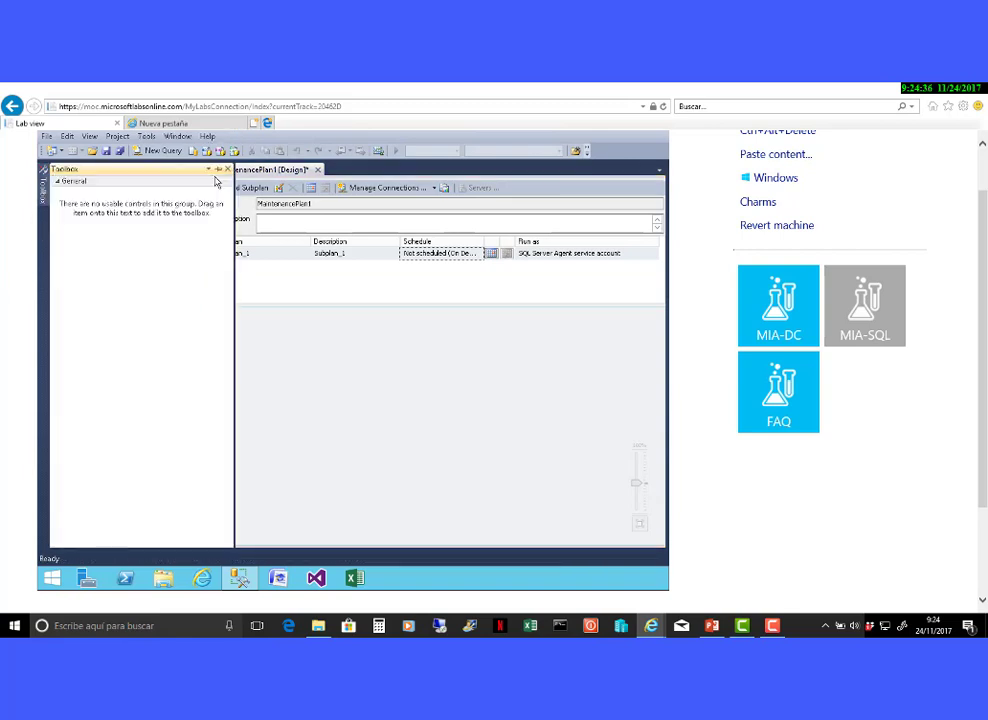
{"action": "left_click", "coordinate": [219, 173]}
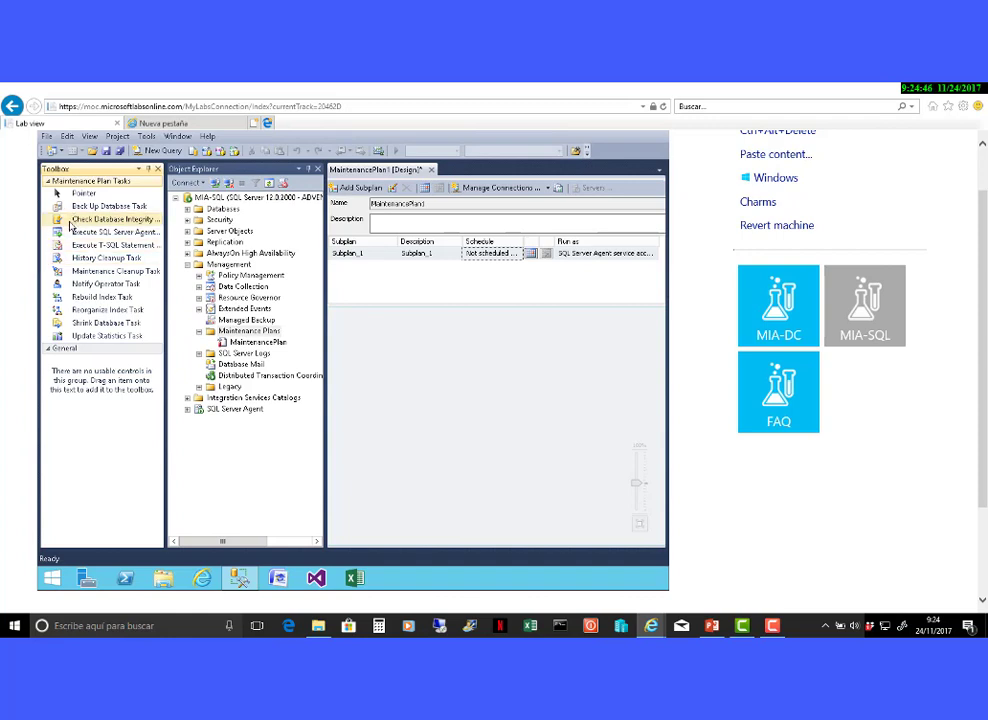
{"action": "left_click_drag", "start_coordinate": [70, 225], "coordinate": [397, 347]}
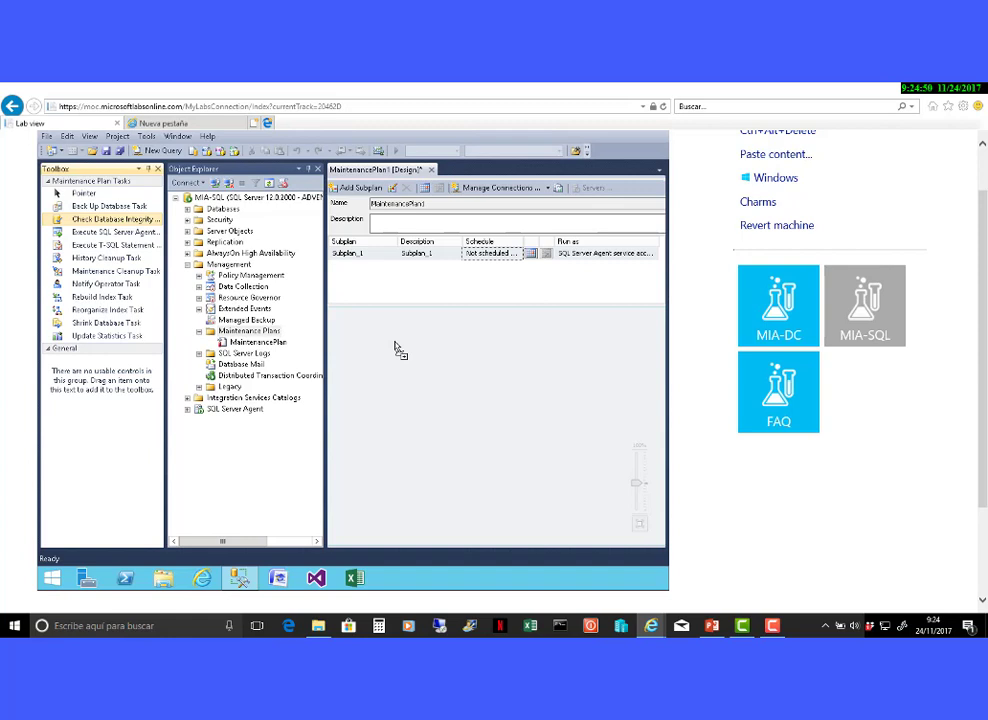
{"action": "left_click_drag", "start_coordinate": [397, 347], "coordinate": [397, 348]}
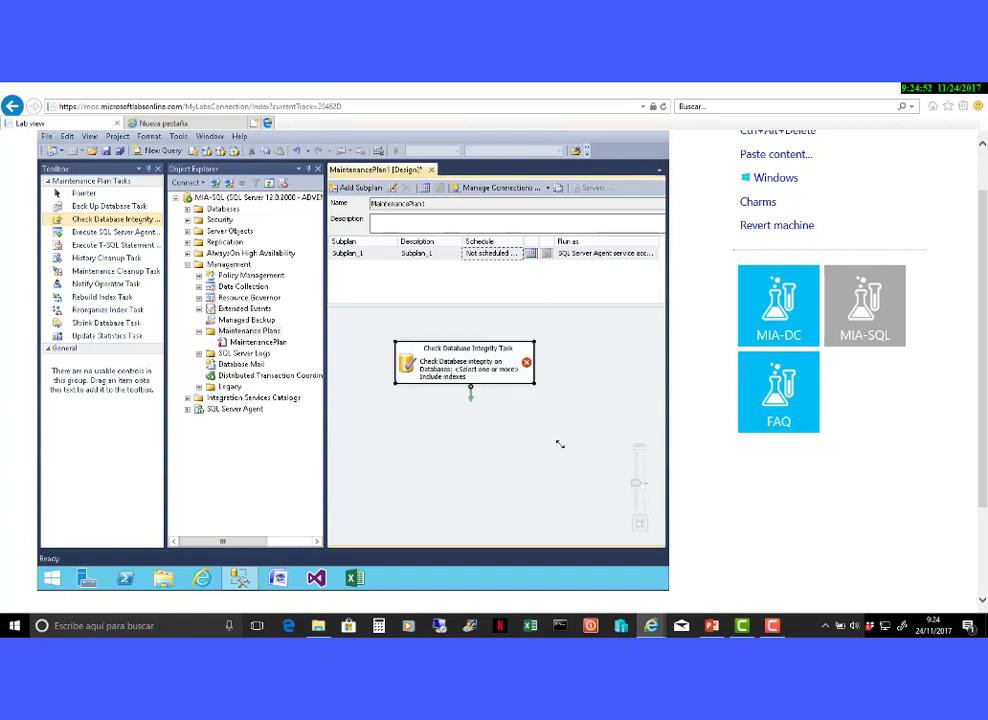
Step: Edit the Check Database Integrity Task and create a connection cnAW to server MIA-SQL\SQL2 using Windows NT Integrated security
{"action": "right_click", "coordinate": [461, 369]}
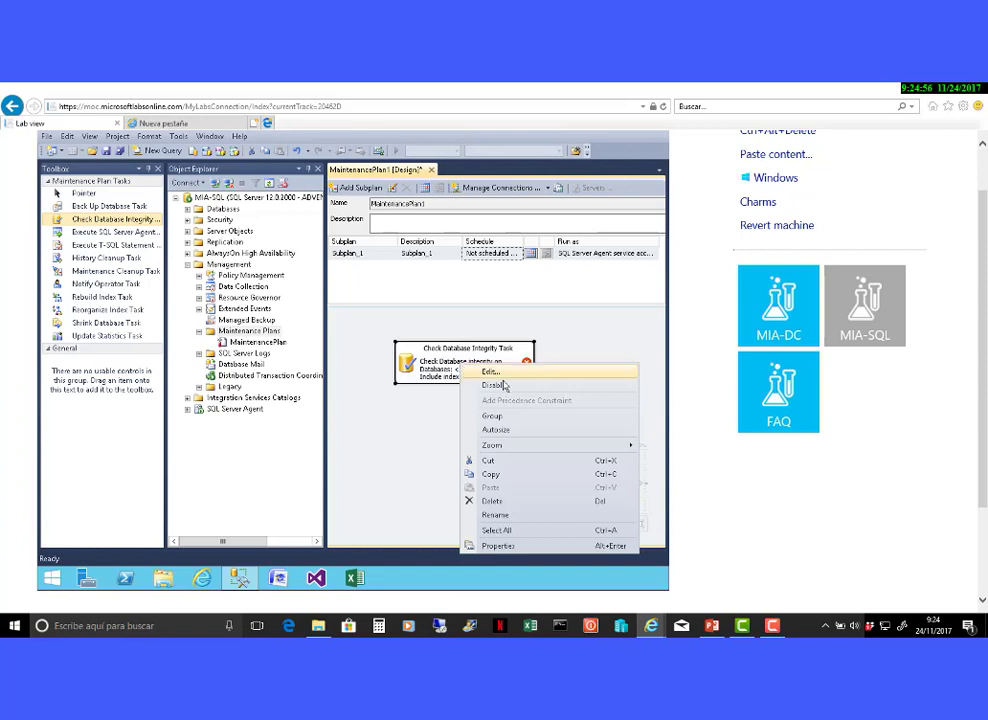
{"action": "left_click", "coordinate": [492, 373]}
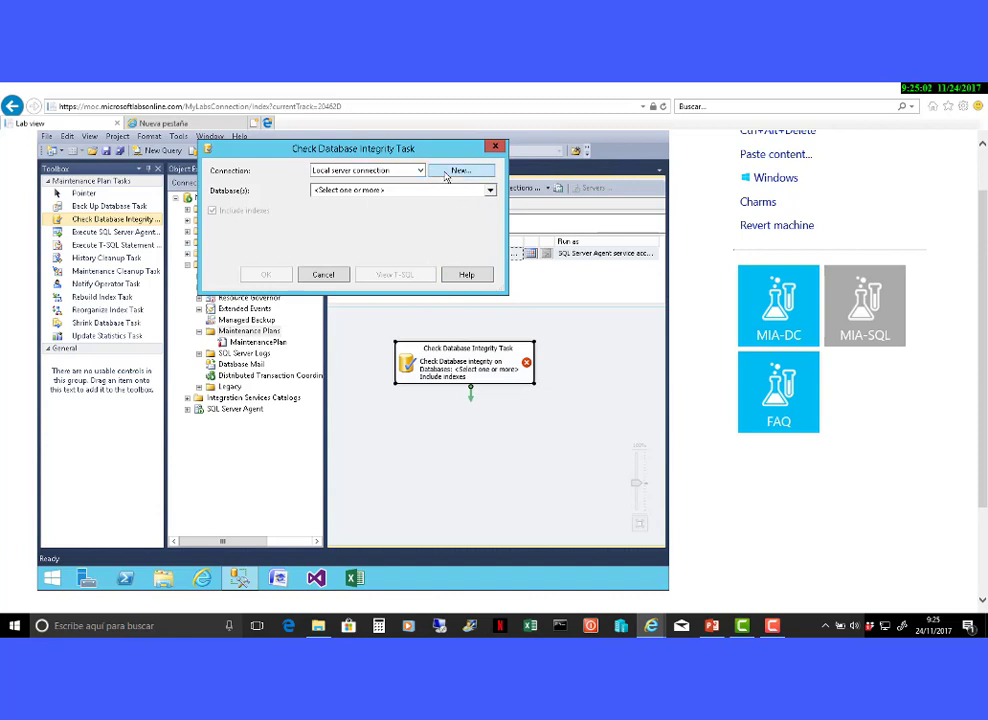
{"action": "left_click", "coordinate": [457, 171]}
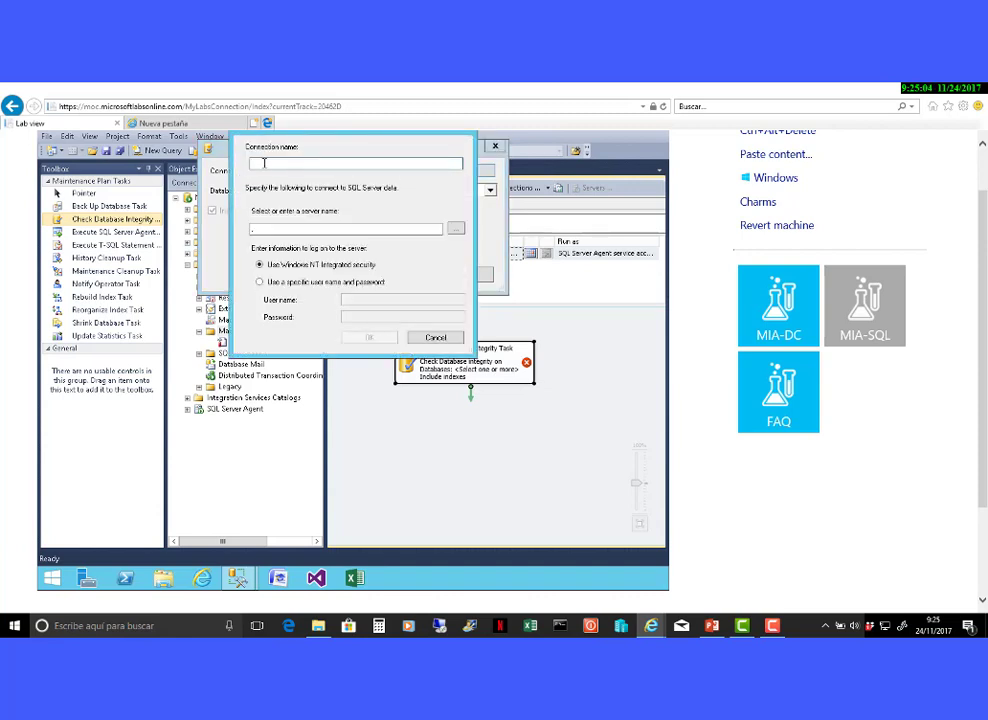
{"action": "type", "text": "d"}
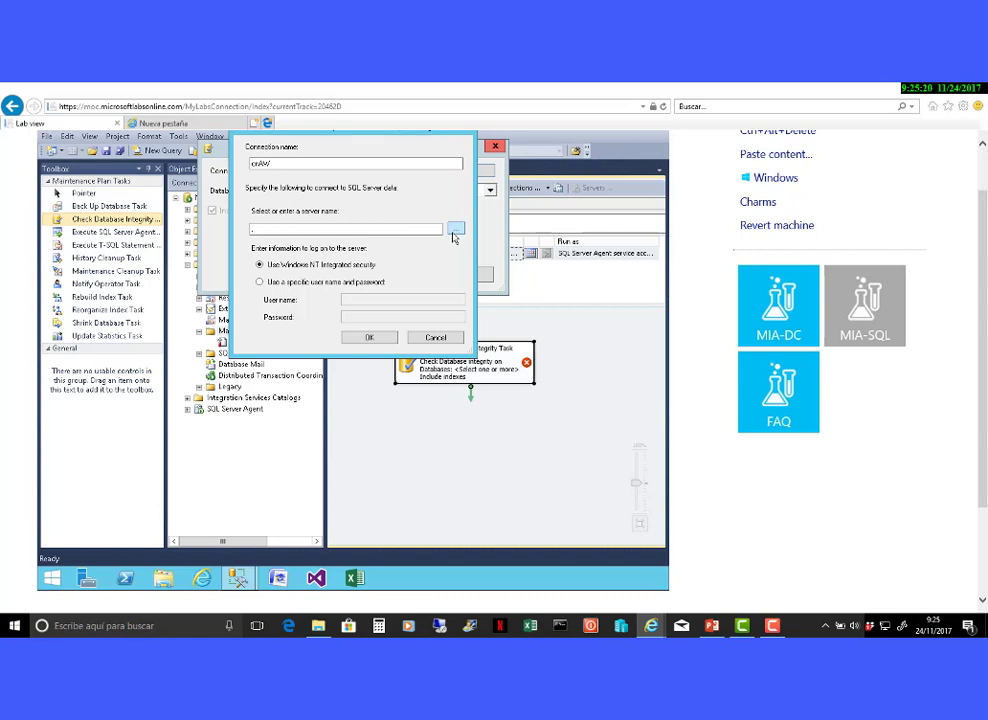
{"action": "left_click", "coordinate": [454, 230]}
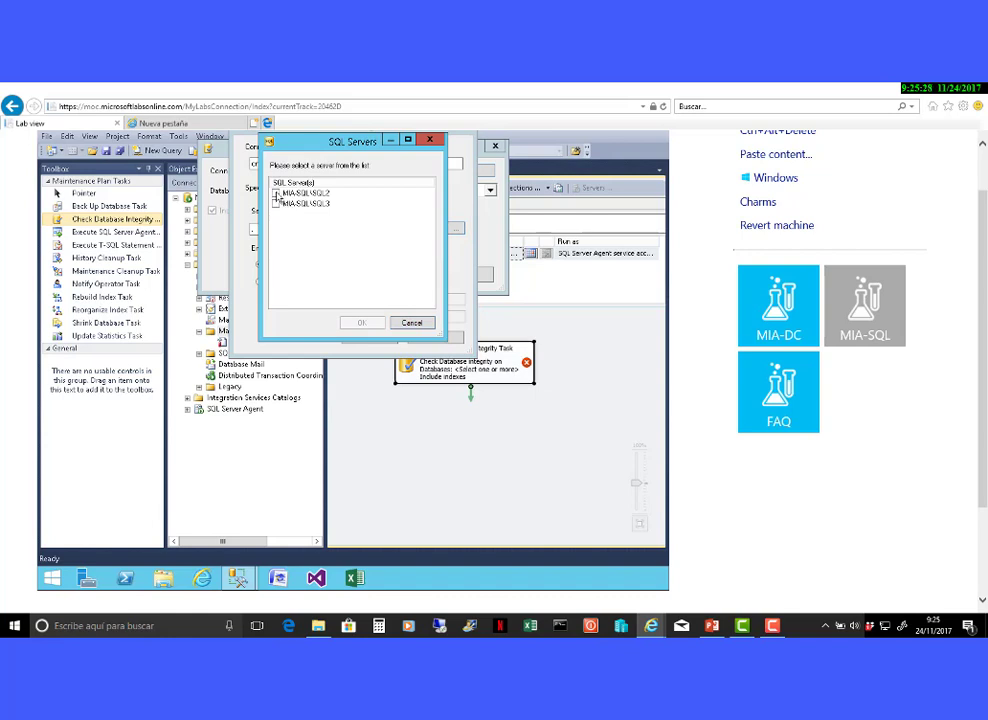
{"action": "left_click", "coordinate": [276, 193]}
{"action": "left_click", "coordinate": [360, 322]}
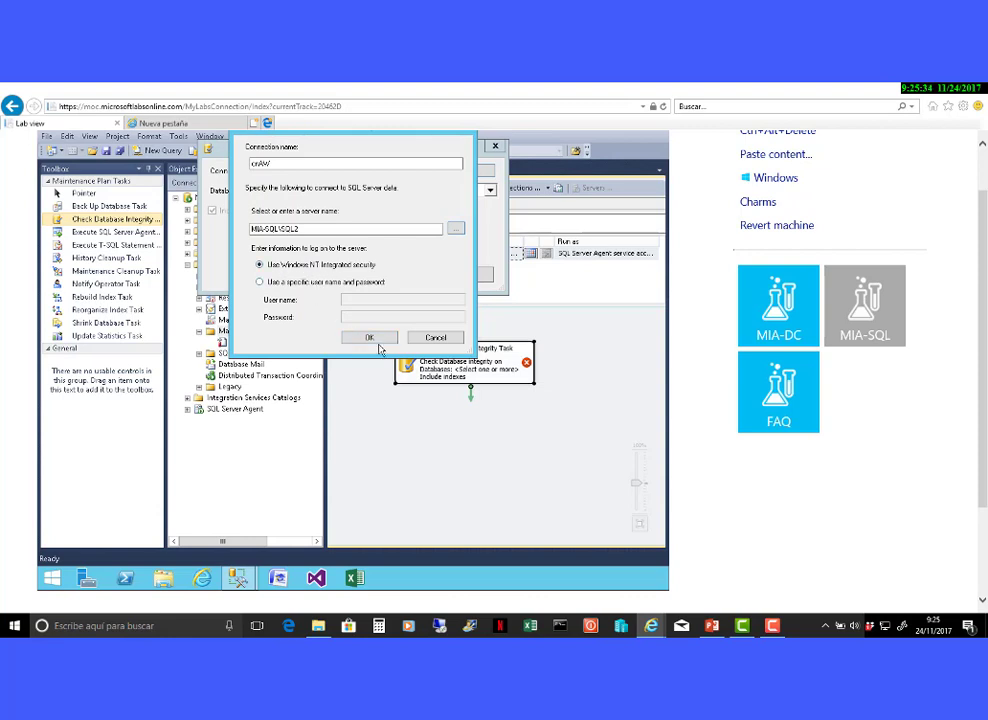
{"action": "left_click", "coordinate": [370, 338]}
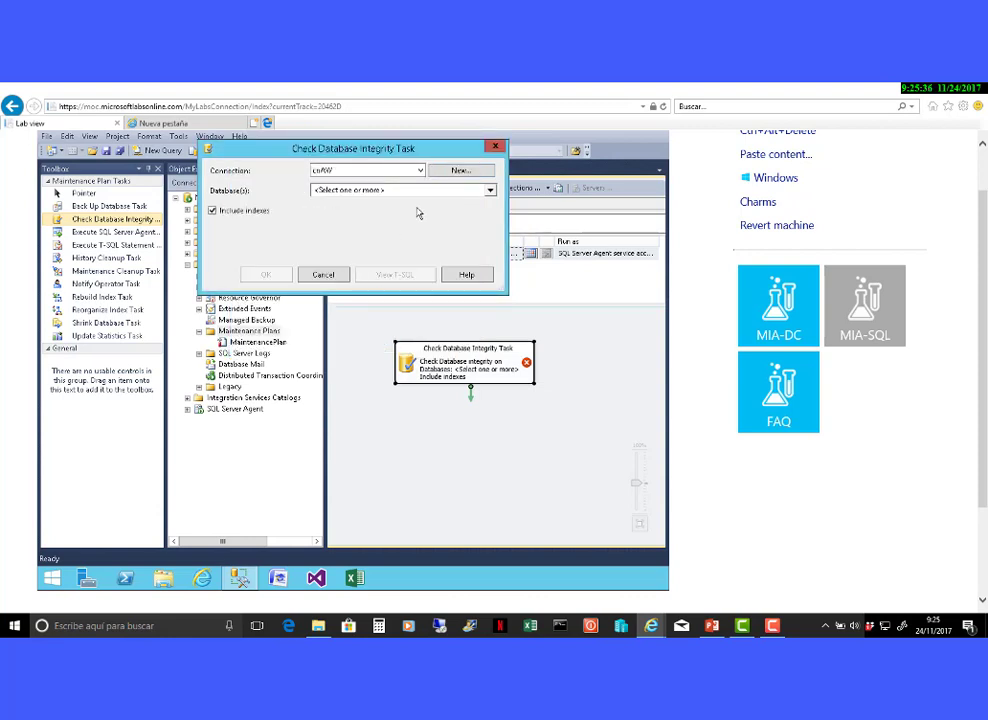
Step: Set the integrity check to run on the ReportServer$SQL2 database with indexes included, and accept the task settings
{"action": "left_click", "coordinate": [489, 190]}
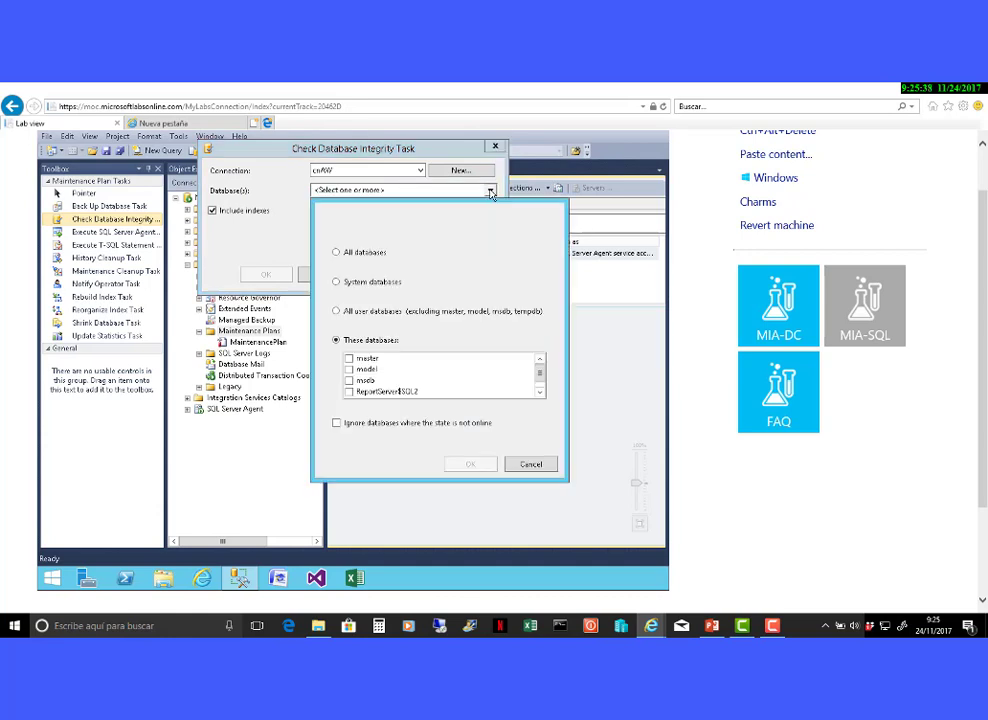
{"action": "left_click", "coordinate": [349, 392]}
{"action": "left_click", "coordinate": [469, 463]}
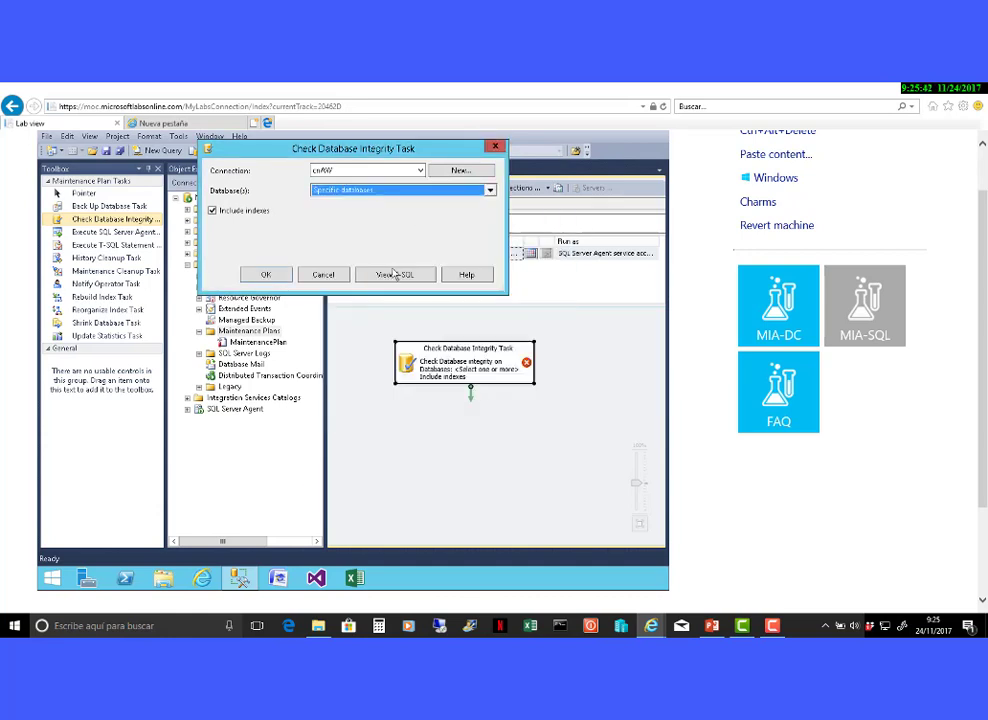
{"action": "left_click", "coordinate": [266, 275]}
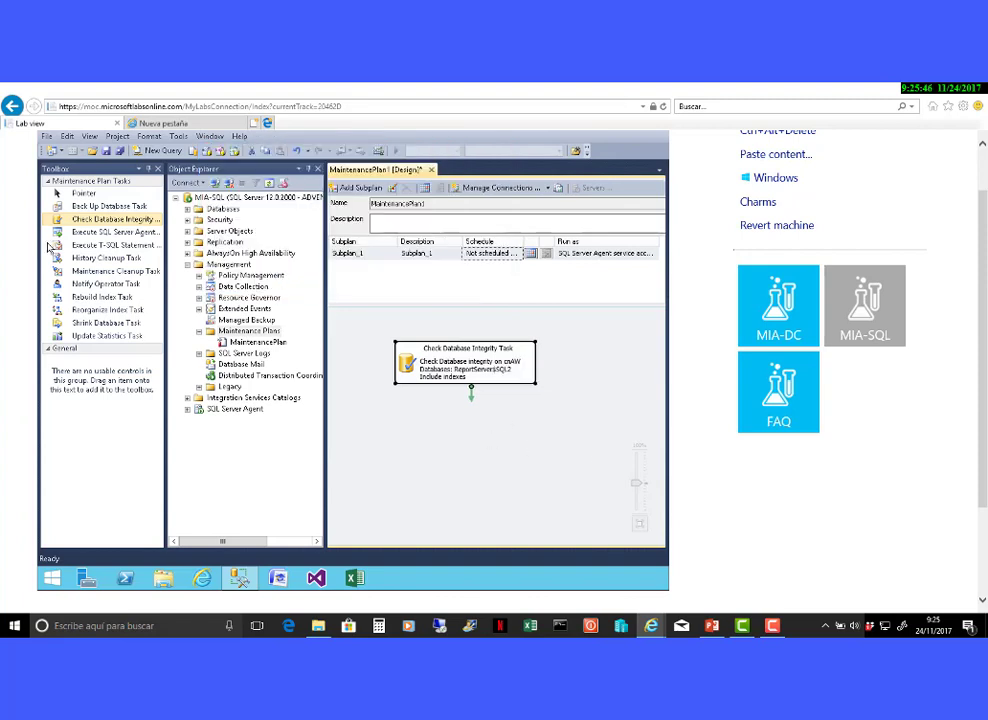
Step: Add a History Cleanup Task below the Check Database Integrity Task and connect the integrity check to it
{"action": "left_click_drag", "start_coordinate": [54, 259], "coordinate": [386, 437]}
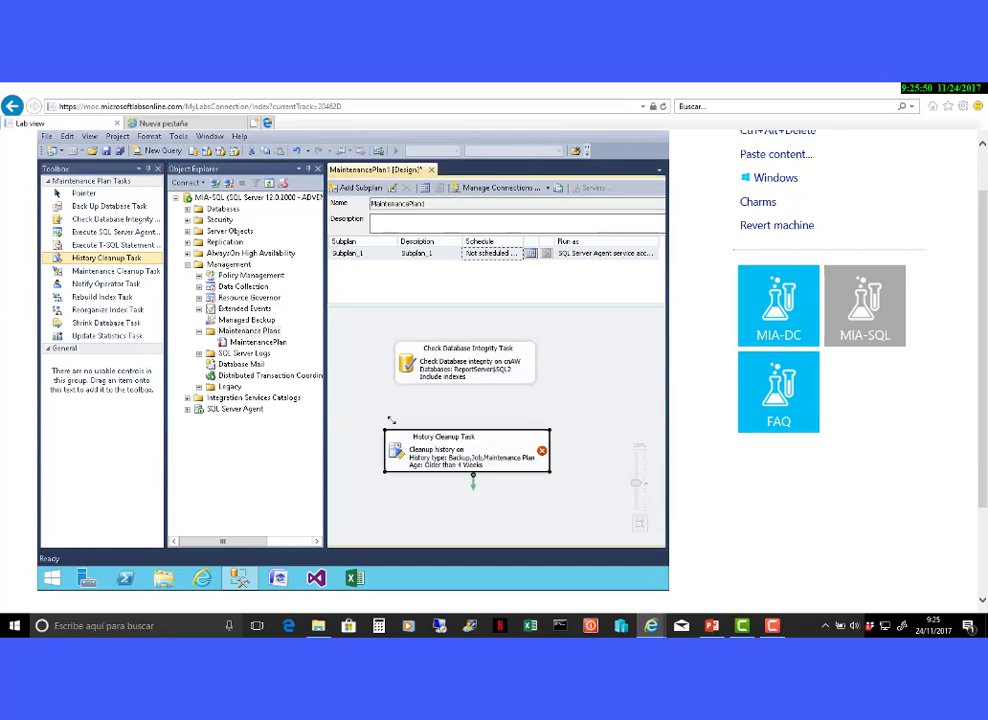
{"action": "left_click", "coordinate": [457, 380]}
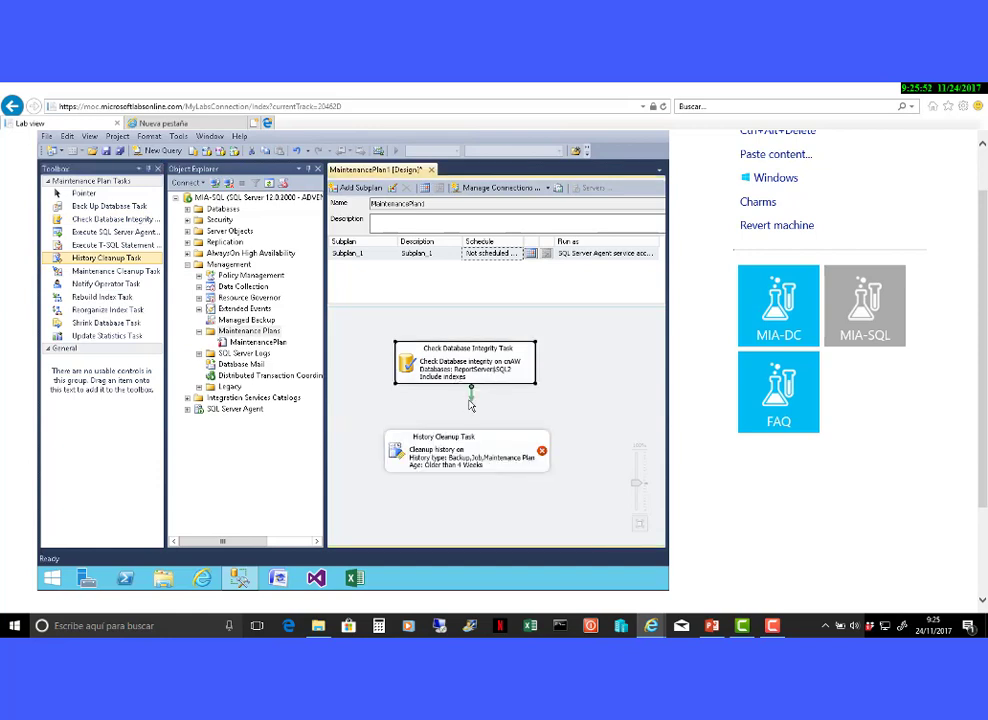
{"action": "left_click_drag", "start_coordinate": [470, 398], "coordinate": [439, 440]}
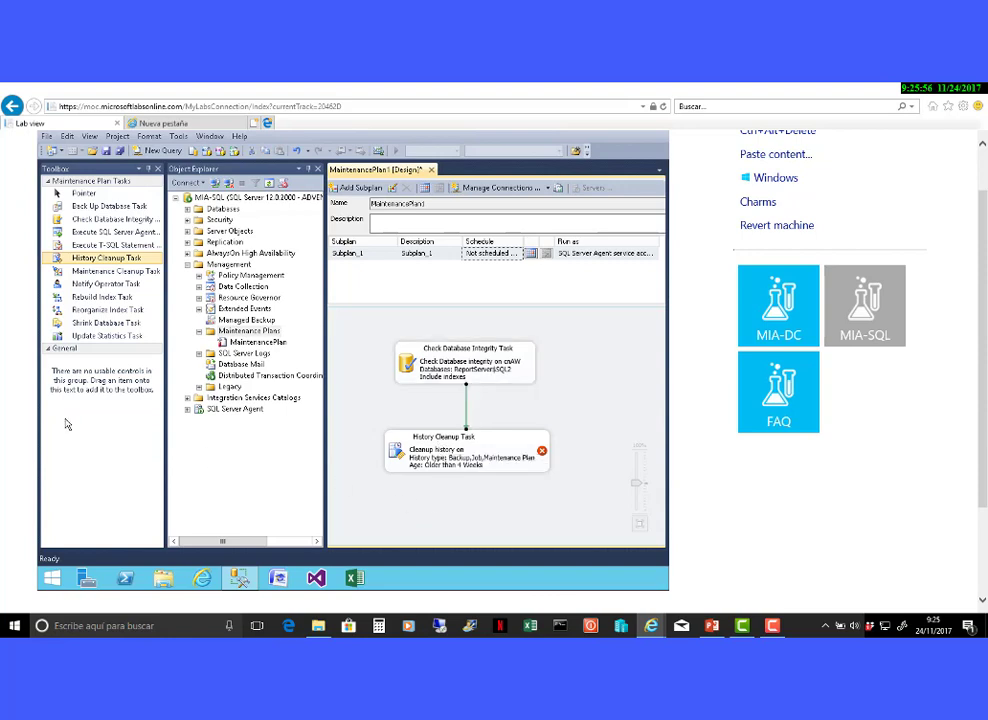
Step: Add a Notify Operator Task, connect it from the Check Database Integrity Task, and set that constraint to Failure
{"action": "left_click_drag", "start_coordinate": [67, 289], "coordinate": [567, 403]}
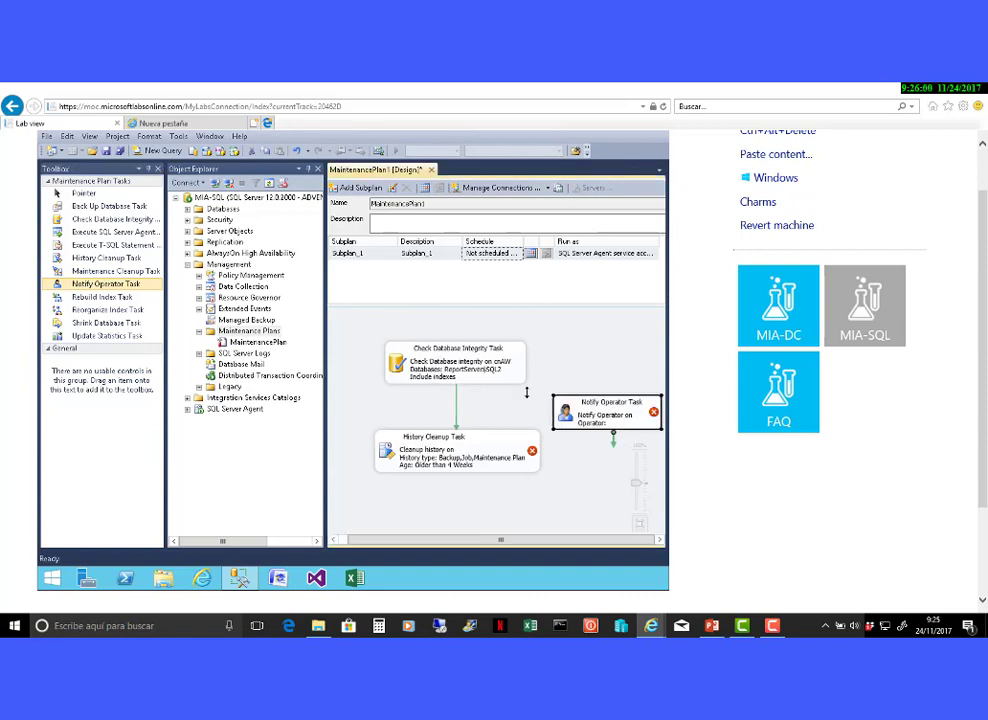
{"action": "left_click", "coordinate": [463, 372]}
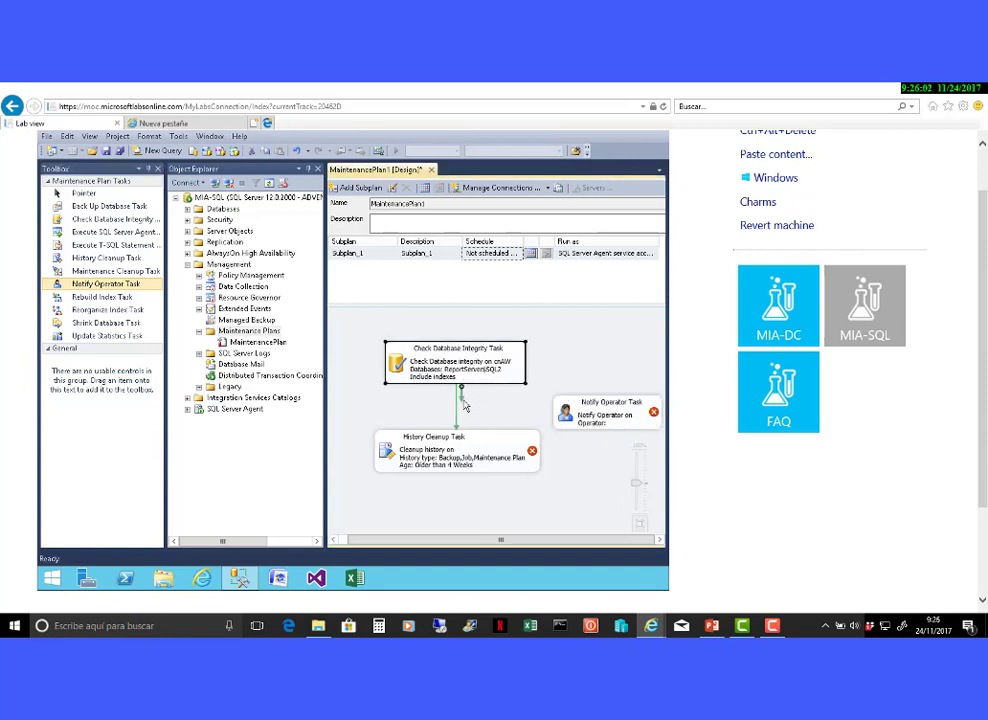
{"action": "left_click_drag", "start_coordinate": [461, 395], "coordinate": [577, 418]}
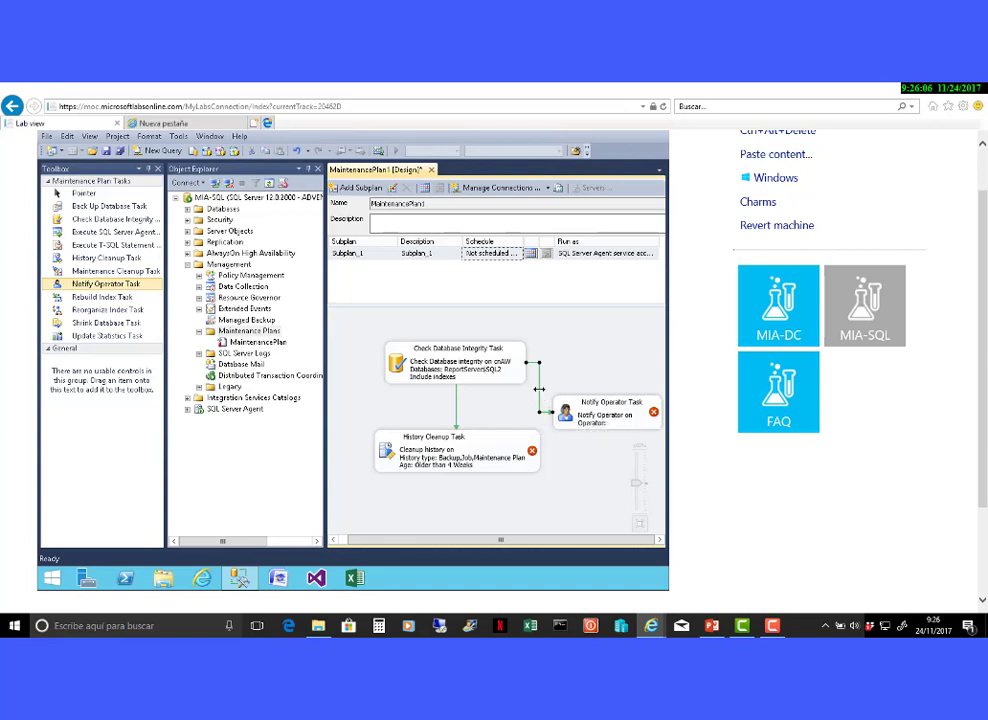
{"action": "right_click", "coordinate": [539, 388]}
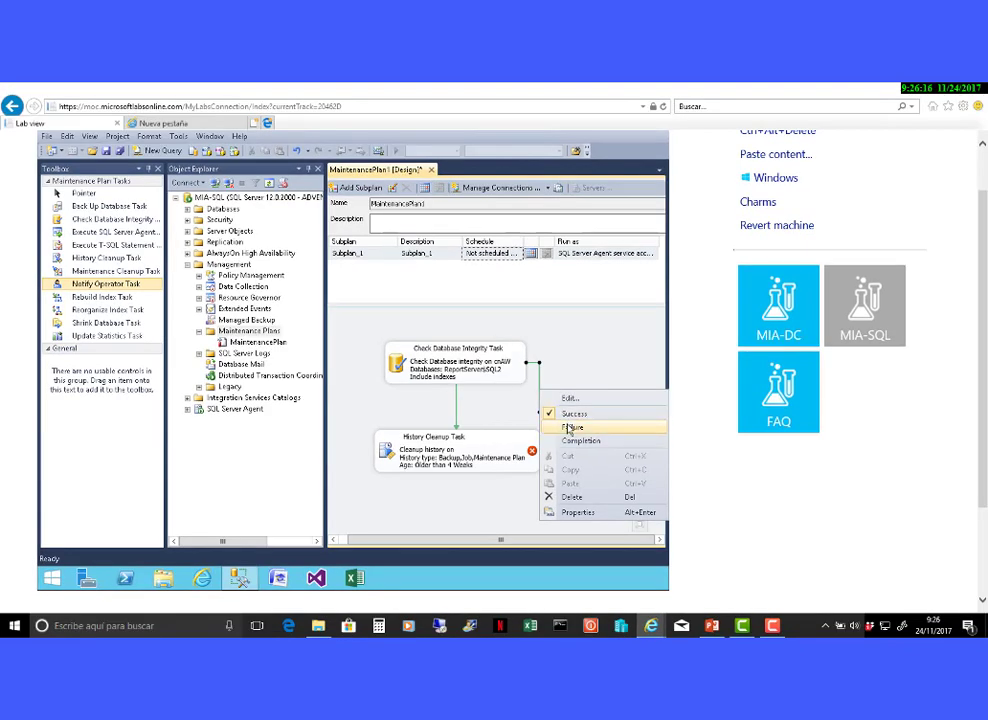
{"action": "left_click", "coordinate": [569, 428]}
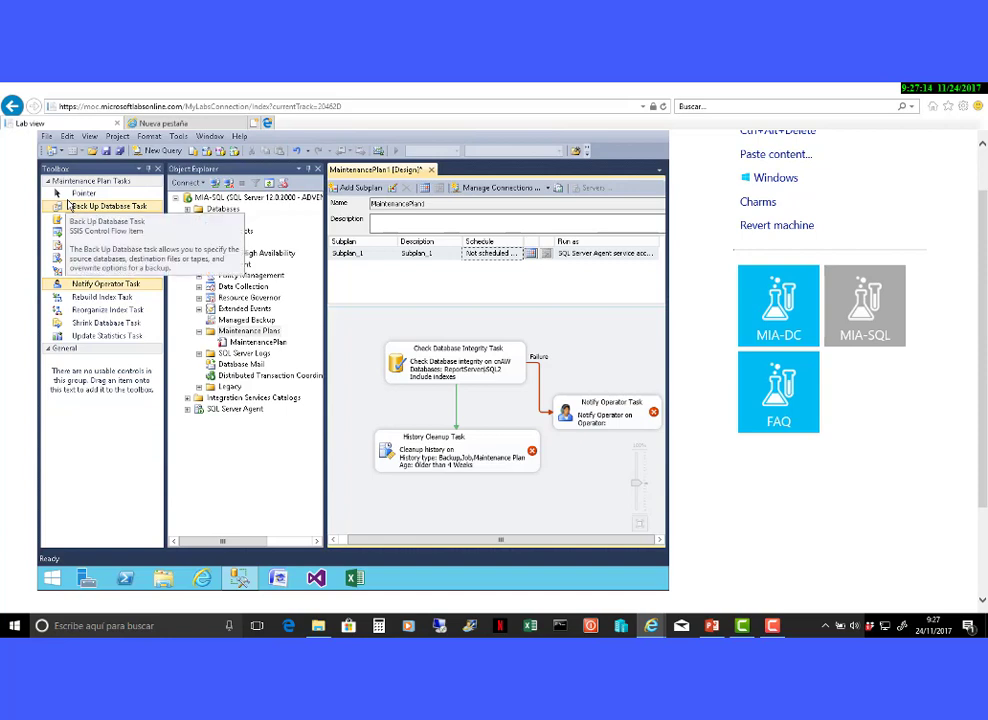
Step: Close the MaintenancePlan1 design without saving its changes and open Visual Studio
{"action": "left_click", "coordinate": [432, 170]}
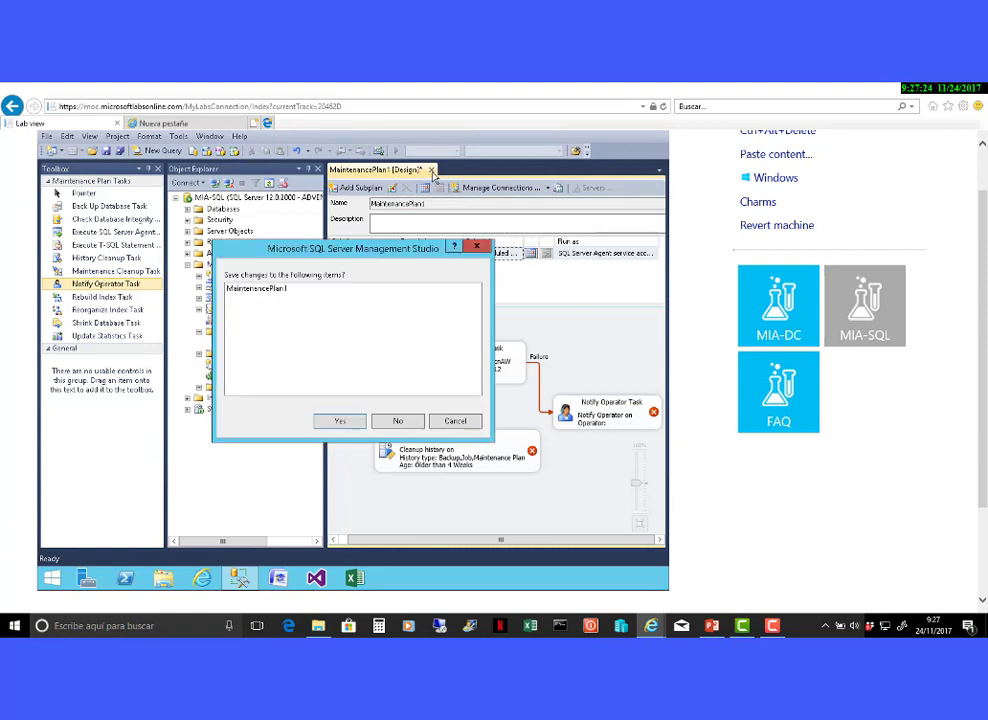
{"action": "left_click", "coordinate": [399, 427]}
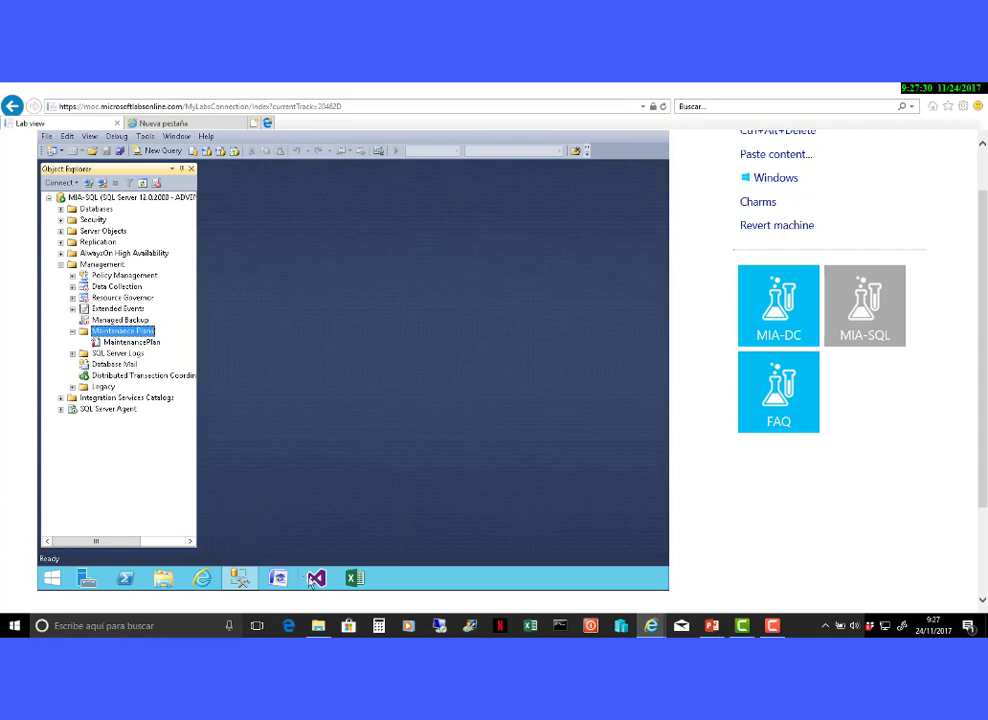
{"action": "left_click", "coordinate": [315, 580]}
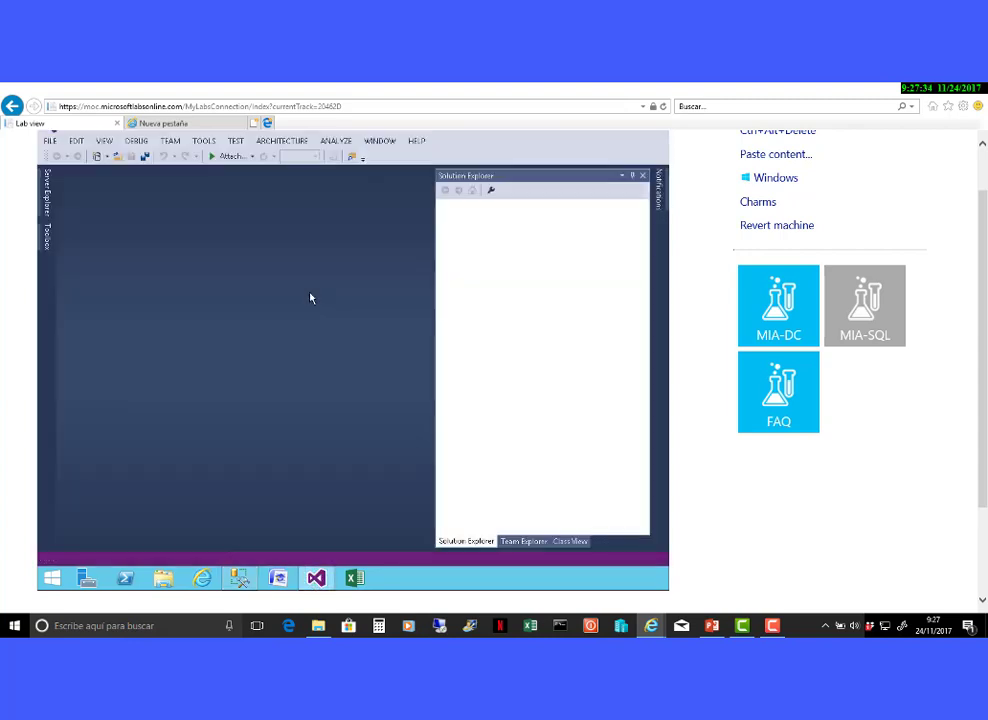
Step: Create a Business Intelligence Integration Services project with the default name and location, and close the Getting Started (SSIS) pane
{"action": "left_click", "coordinate": [49, 141]}
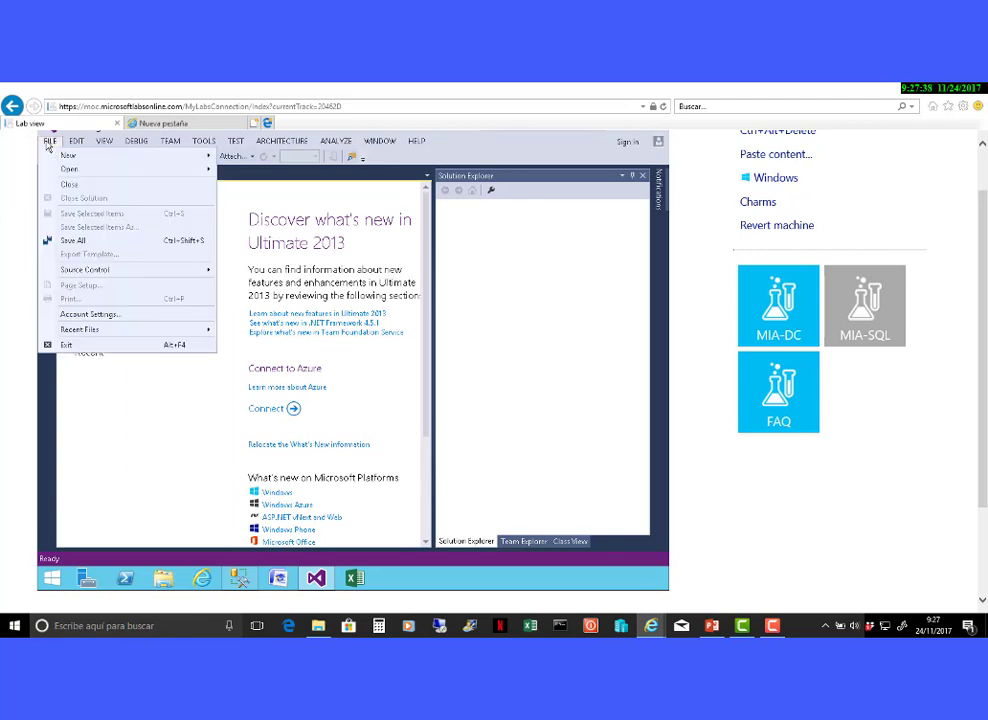
{"action": "mouse_move", "coordinate": [69, 157]}
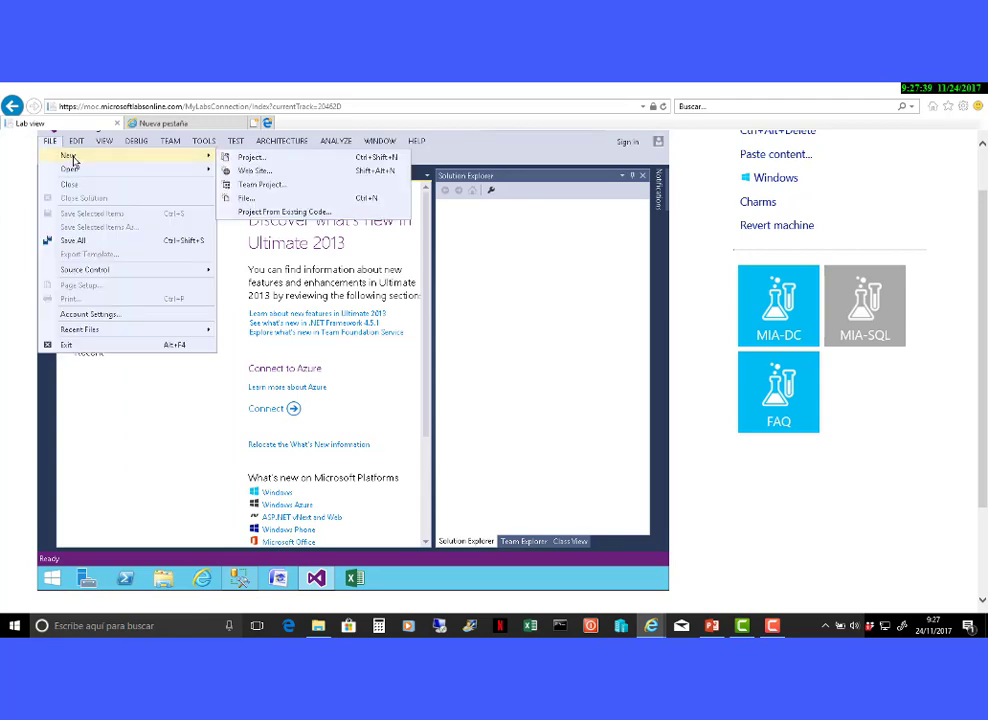
{"action": "left_click", "coordinate": [250, 168]}
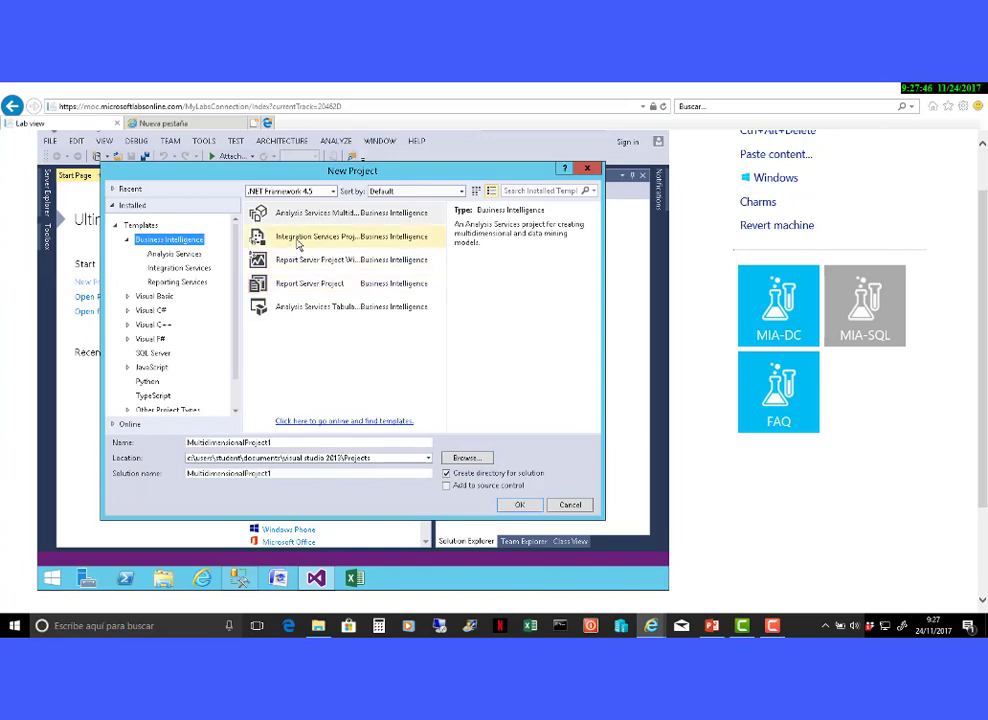
{"action": "left_click", "coordinate": [297, 240]}
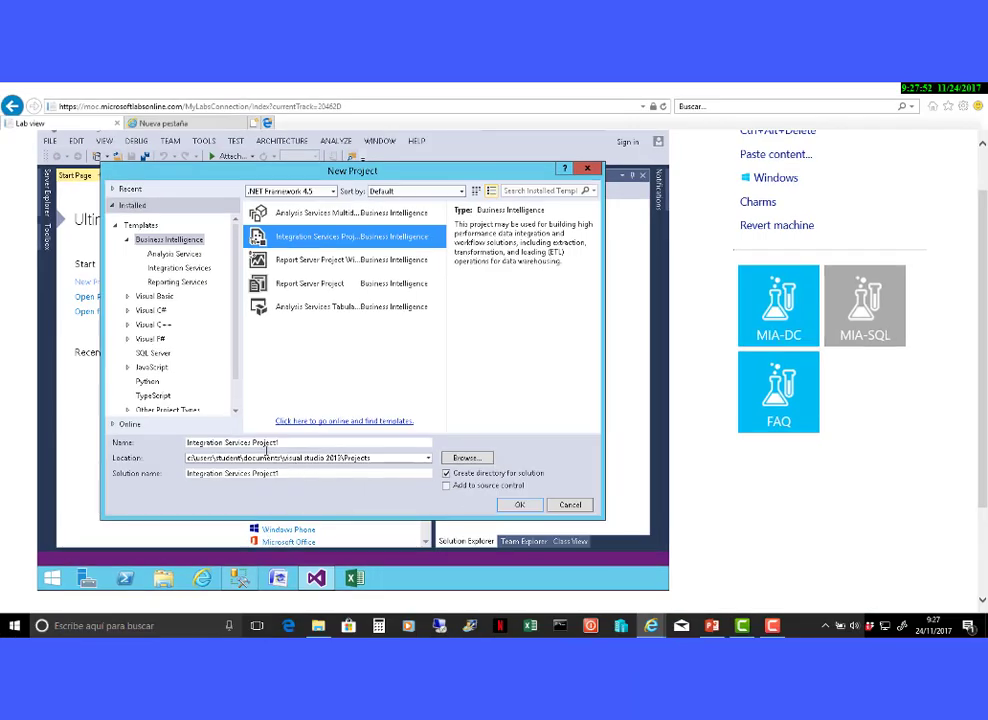
{"action": "left_click", "coordinate": [293, 459]}
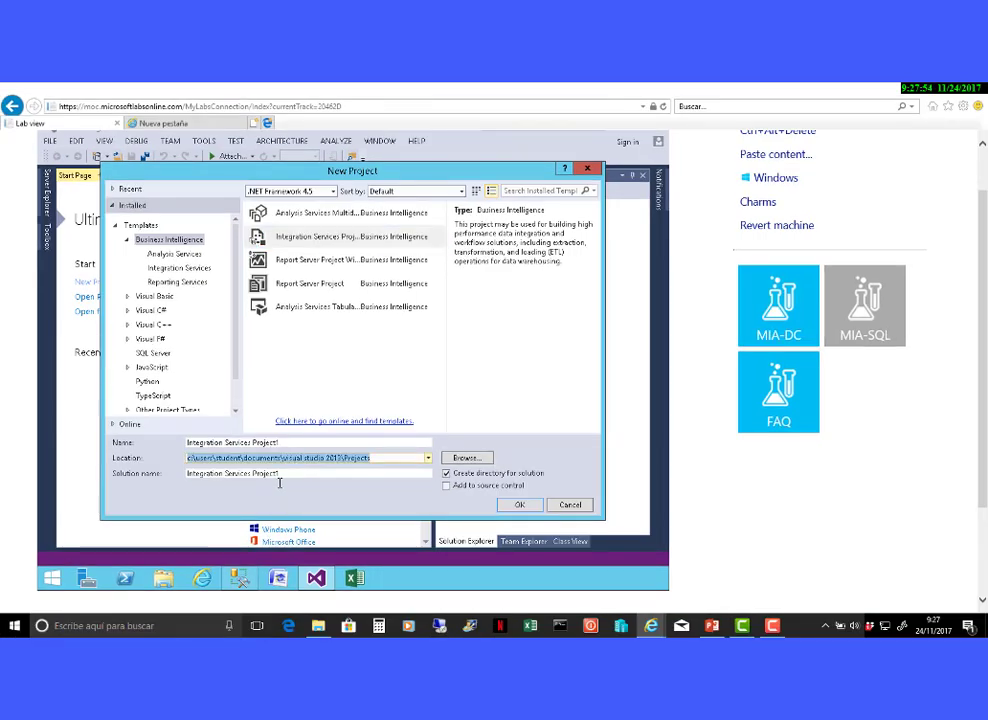
{"action": "left_click", "coordinate": [520, 506]}
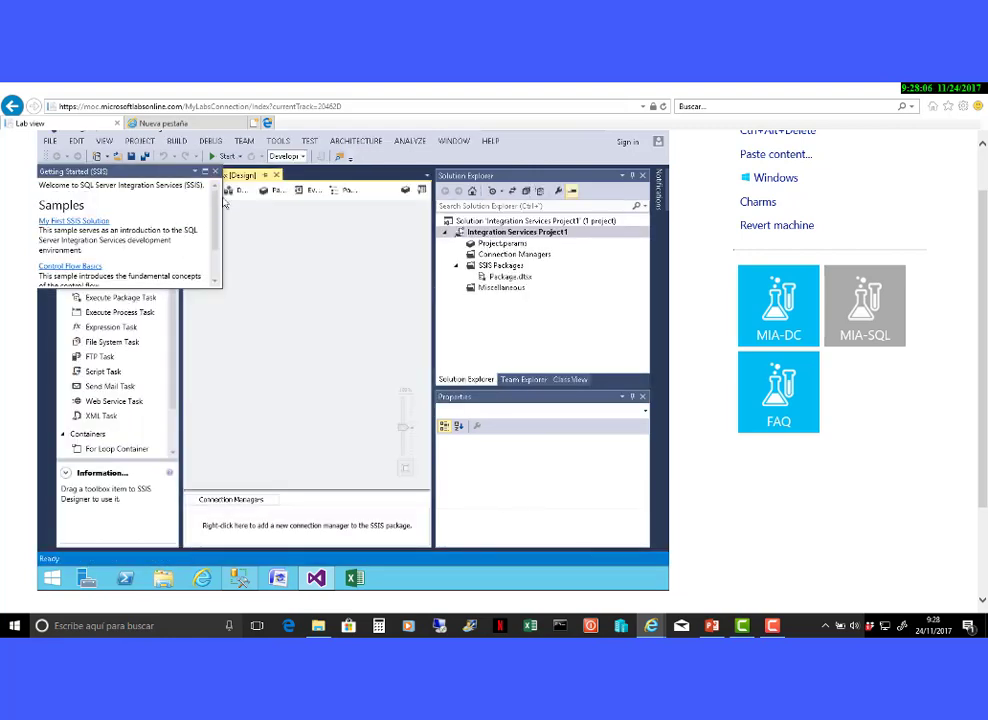
{"action": "left_click", "coordinate": [215, 173]}
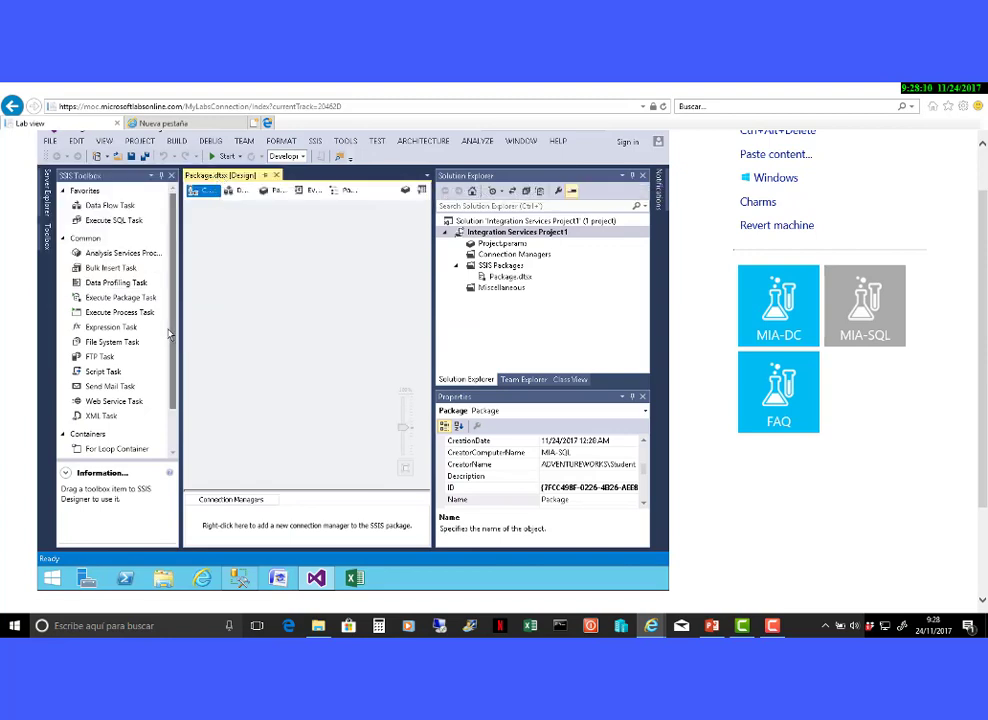
Step: Expand Other Tasks in the SSIS Toolbox and examine the maintenance and transfer tasks it offers
{"action": "left_click_drag", "start_coordinate": [177, 341], "coordinate": [169, 367]}
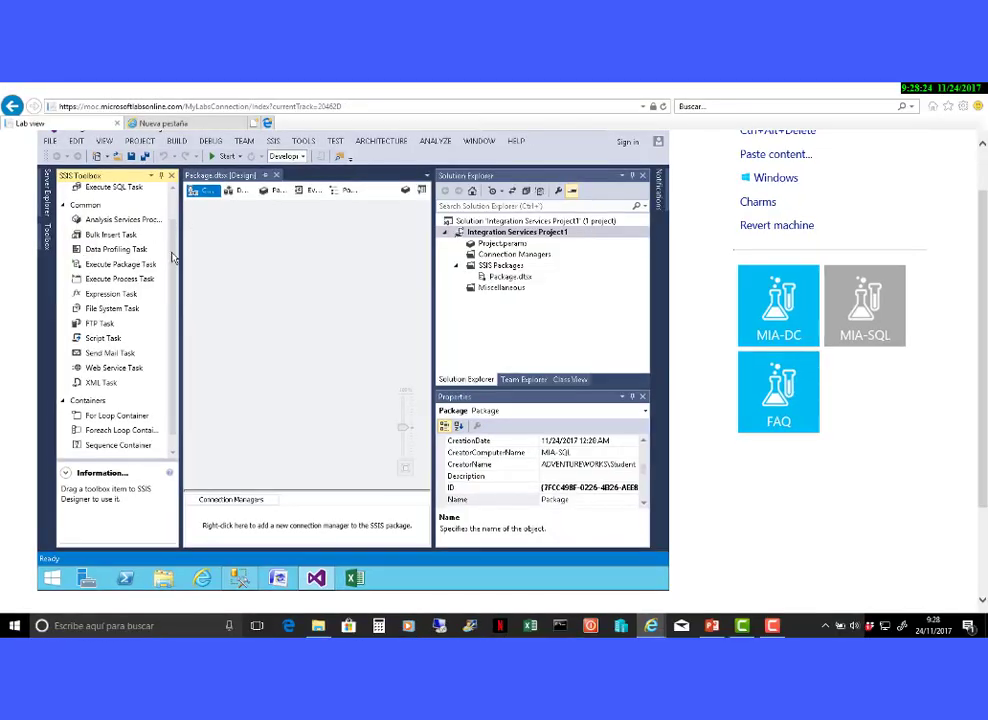
{"action": "scroll", "coordinate": [173, 270], "scroll_direction": "down", "scroll_amount": 1}
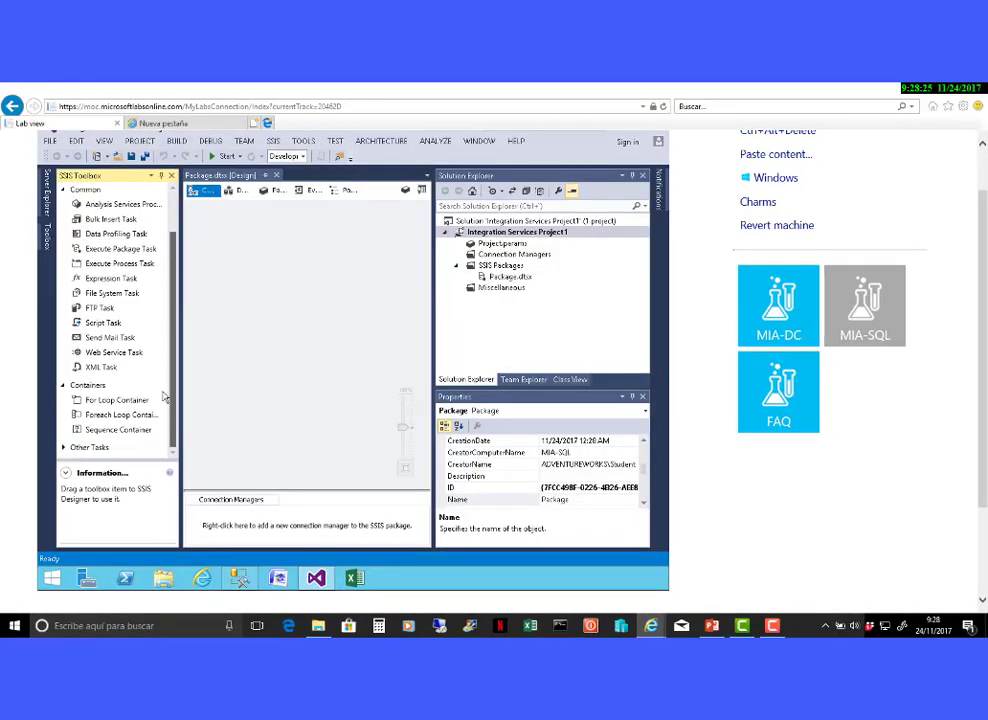
{"action": "left_click", "coordinate": [66, 453]}
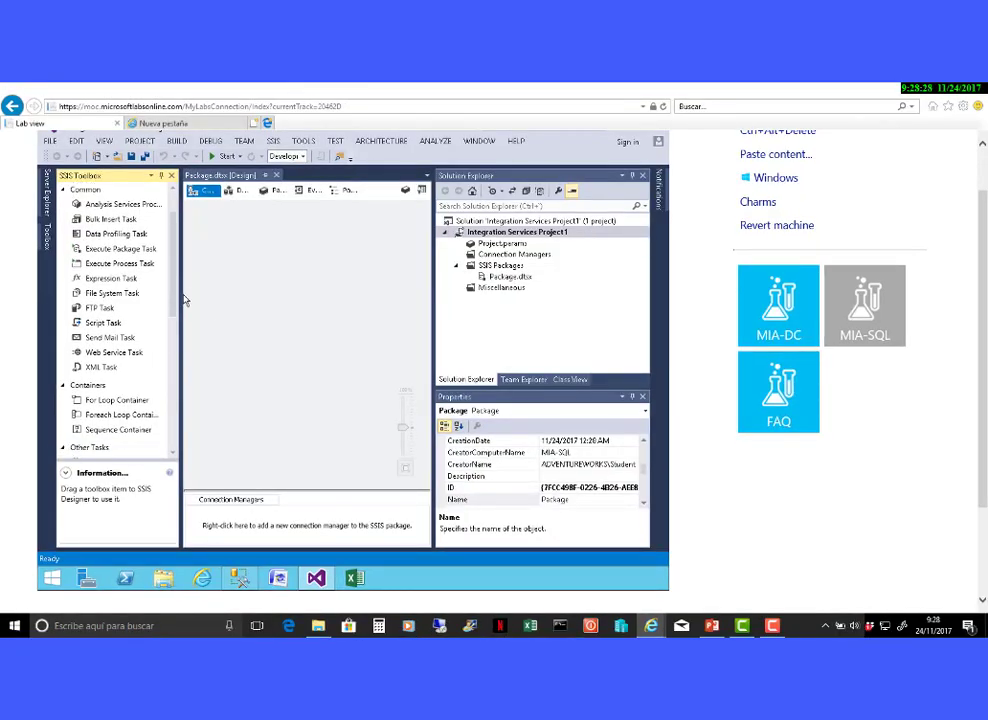
{"action": "scroll", "coordinate": [183, 404], "scroll_direction": "down", "scroll_amount": 10}
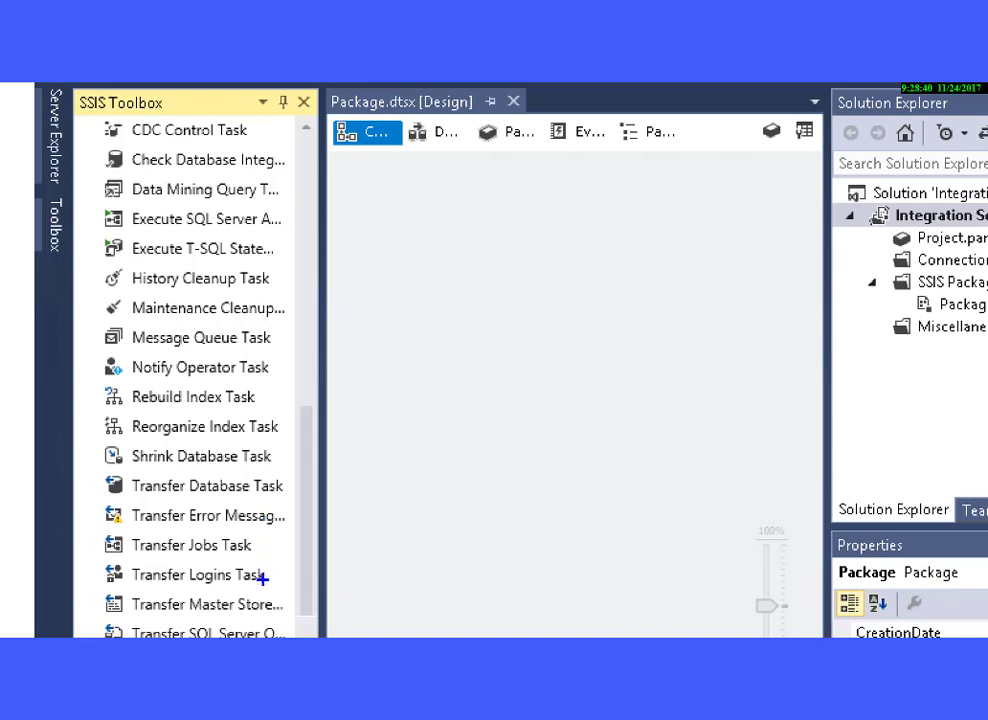
{"action": "mouse_move", "coordinate": [99, 556]}
{"action": "left_mouse_down"}
{"action": "mouse_move", "coordinate": [224, 608]}
{"action": "mouse_move", "coordinate": [274, 596]}
{"action": "left_mouse_up"}
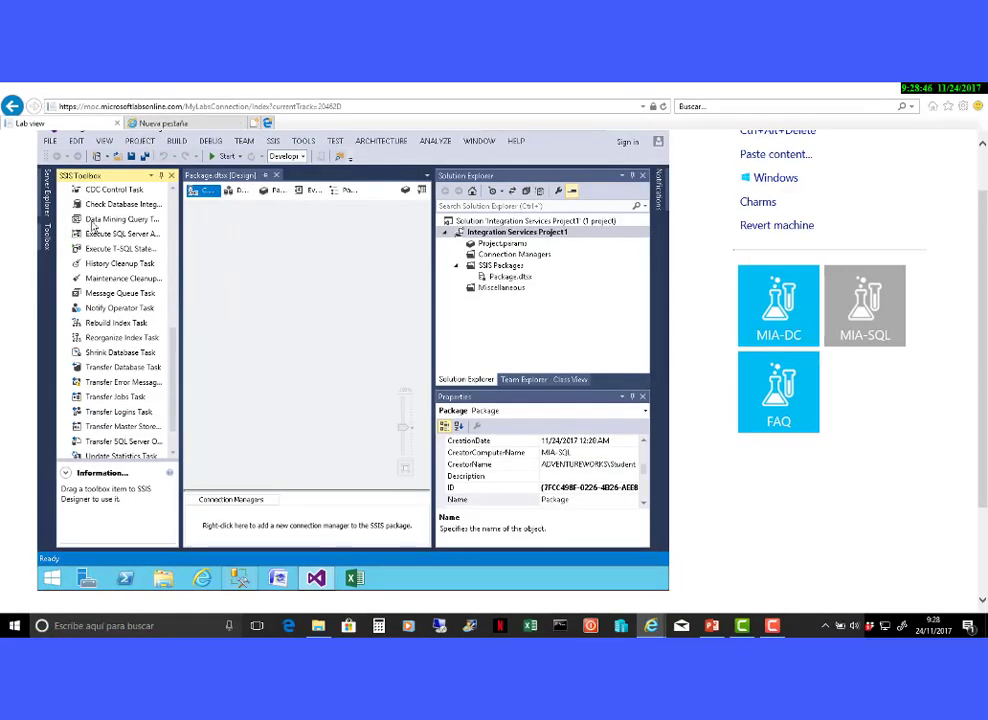
{"action": "left_click", "coordinate": [274, 190]}
Step: Close Visual Studio with the Integration Services project
{"action": "scroll", "coordinate": [984, 216], "scroll_direction": "up", "scroll_amount": 1}
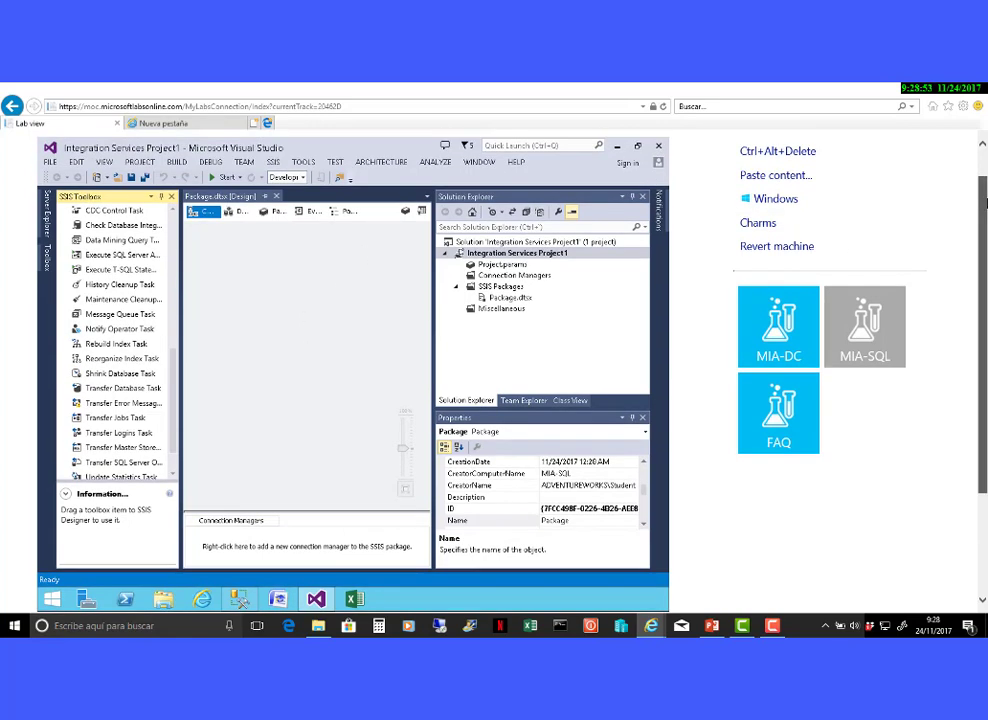
{"action": "left_click", "coordinate": [657, 147]}
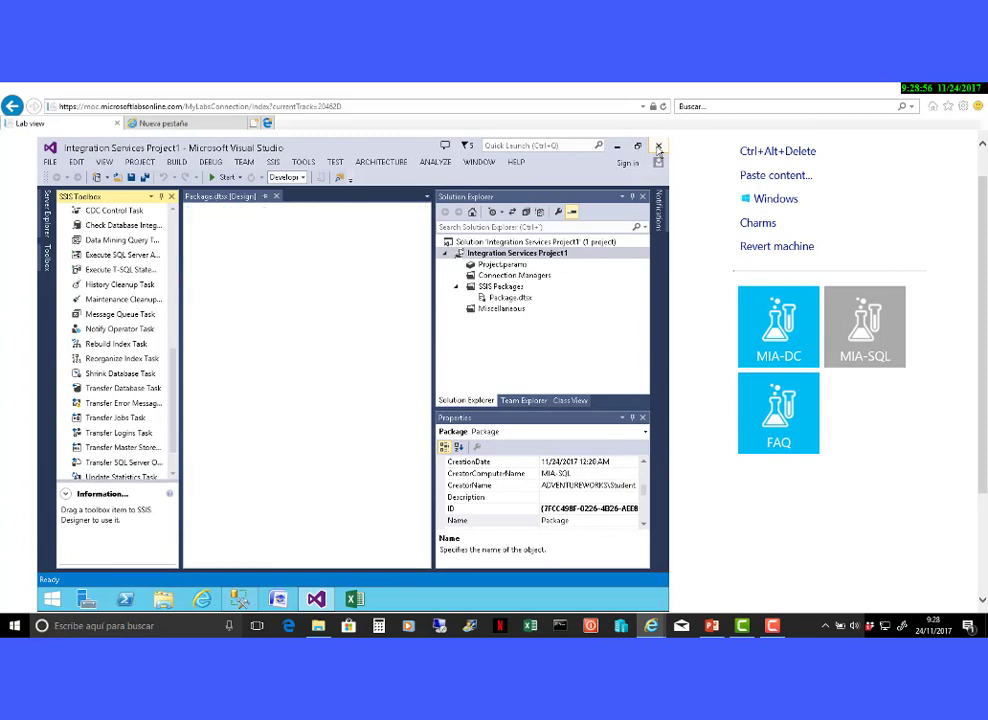